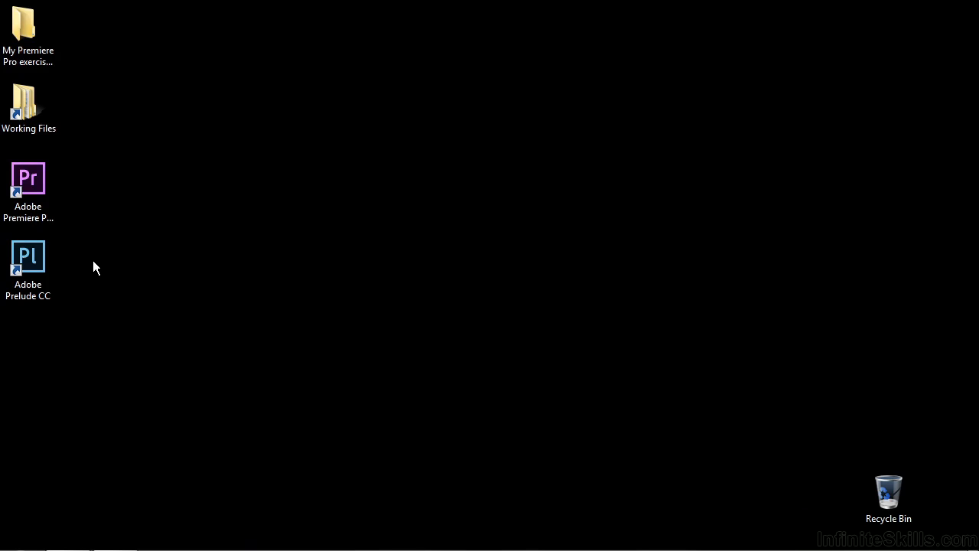
Launch Adobe Prelude and create a new project named Workflow in the desktop folder My Premiere Pro exercise files
double_click(27, 260)
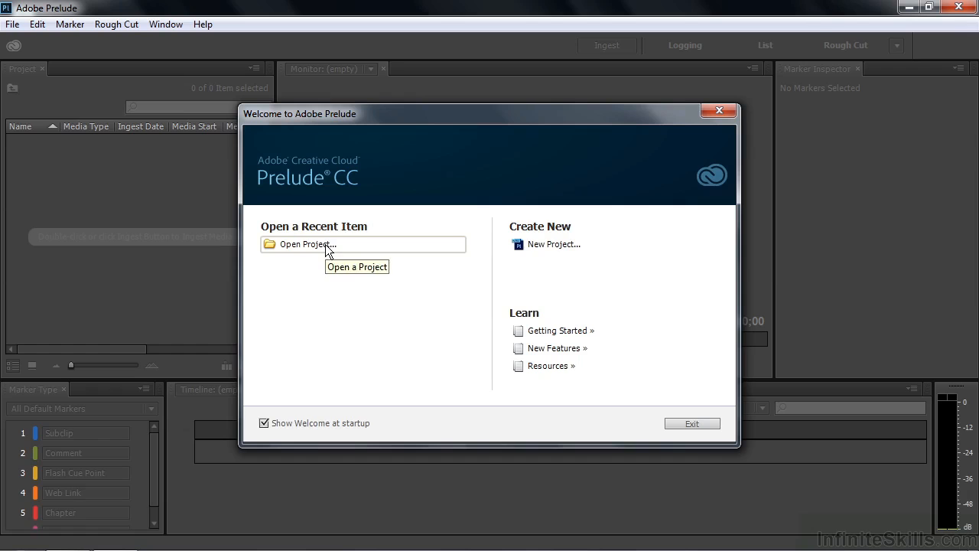
click(553, 245)
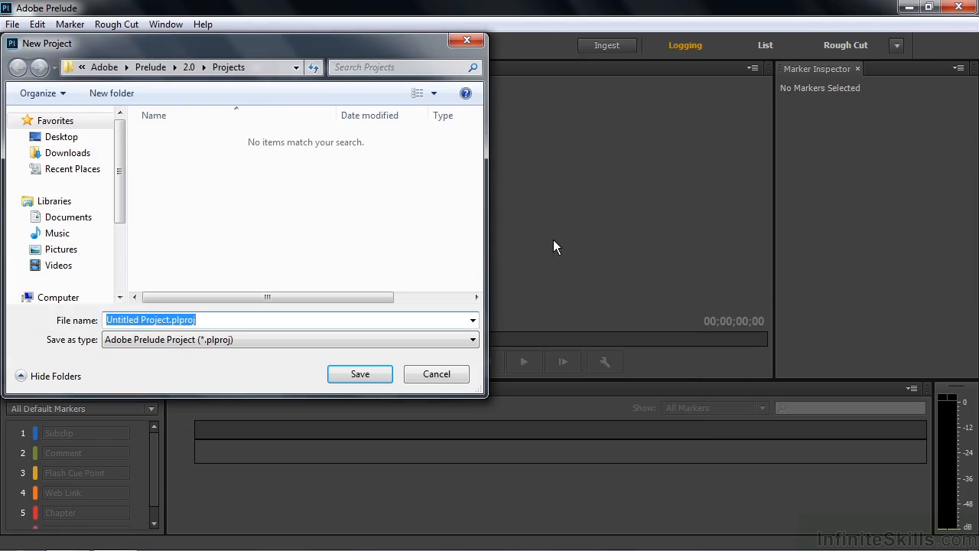
text(Workflow)
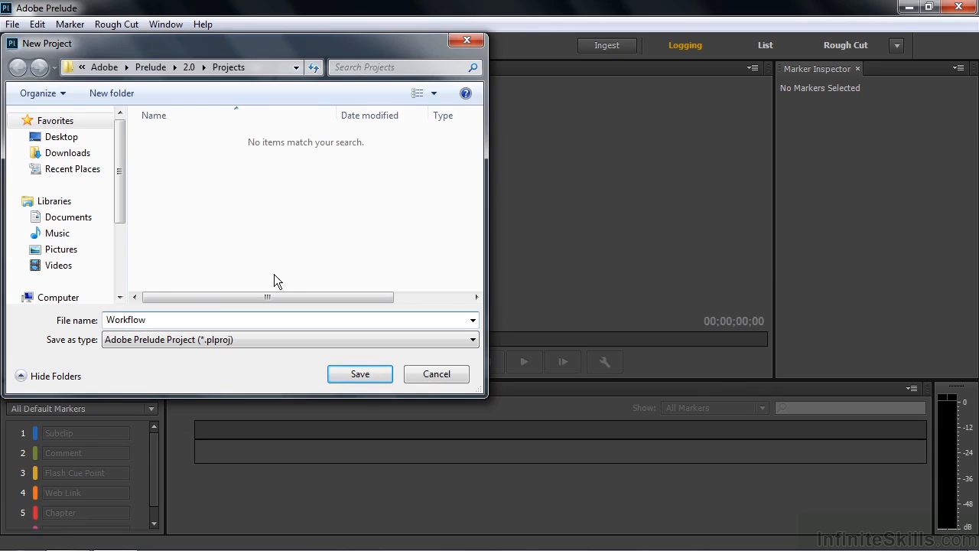
click(64, 138)
double_click(220, 298)
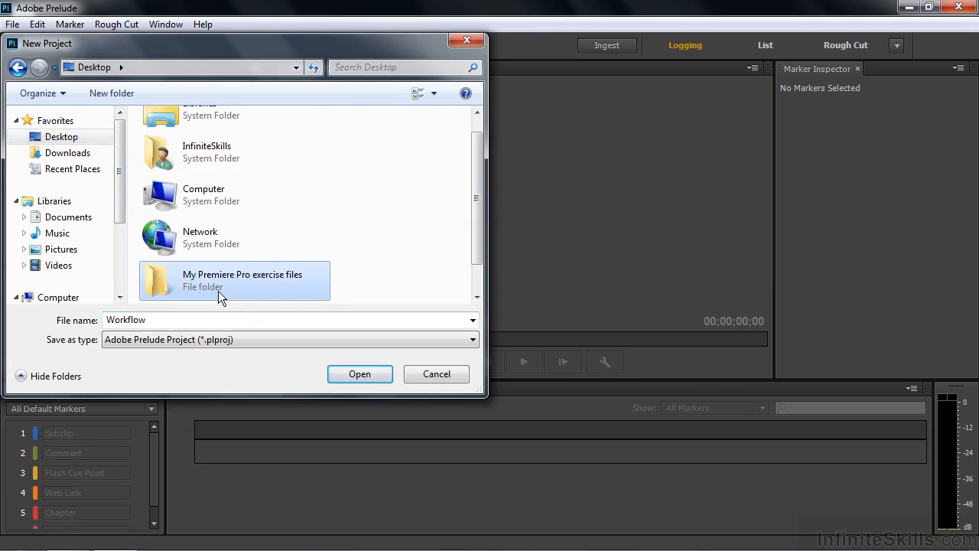
click(359, 371)
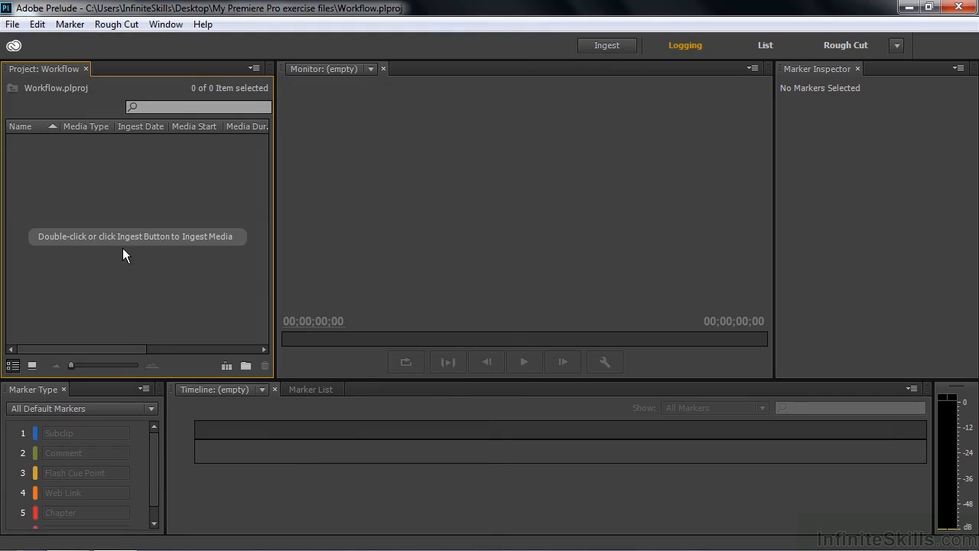
Start ingesting media and include clip 00023 from the AVCHD footage
click(616, 46)
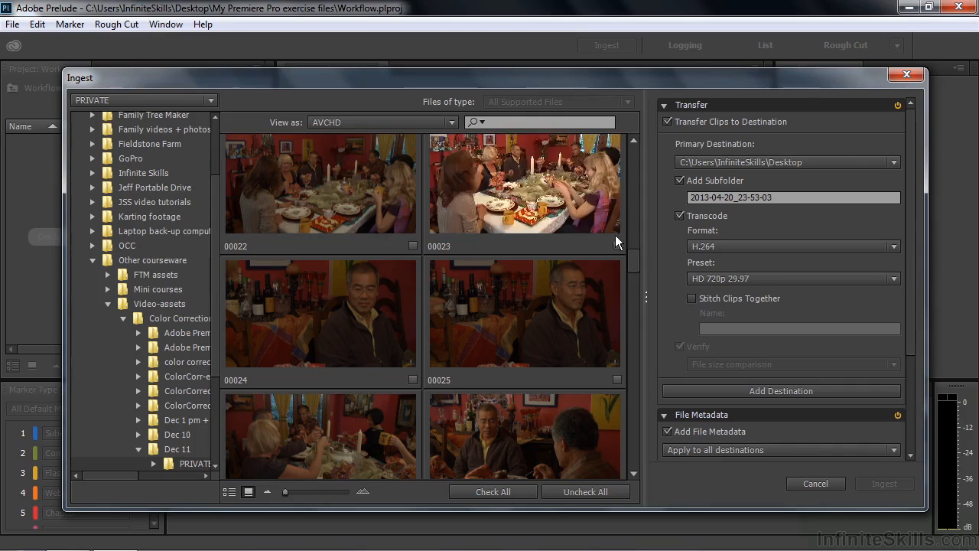
click(617, 245)
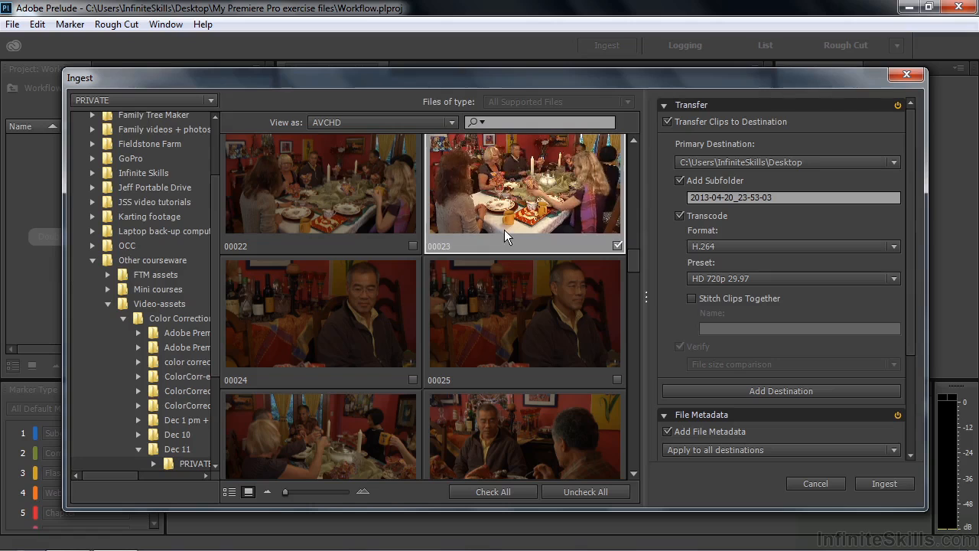
drag(633, 259, 631, 286)
click(619, 242)
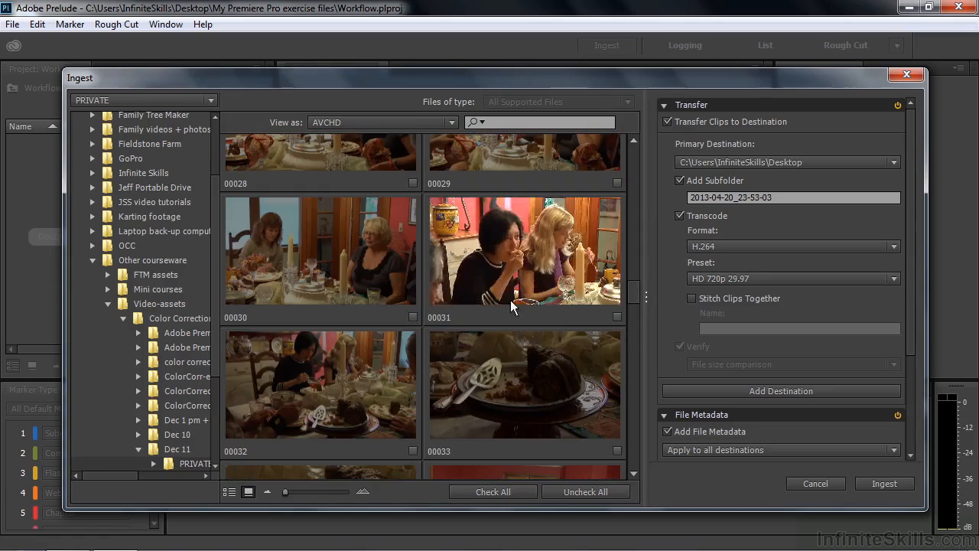
Include clip 00031 in the ingest and mark in and out points around its middle portion
click(618, 315)
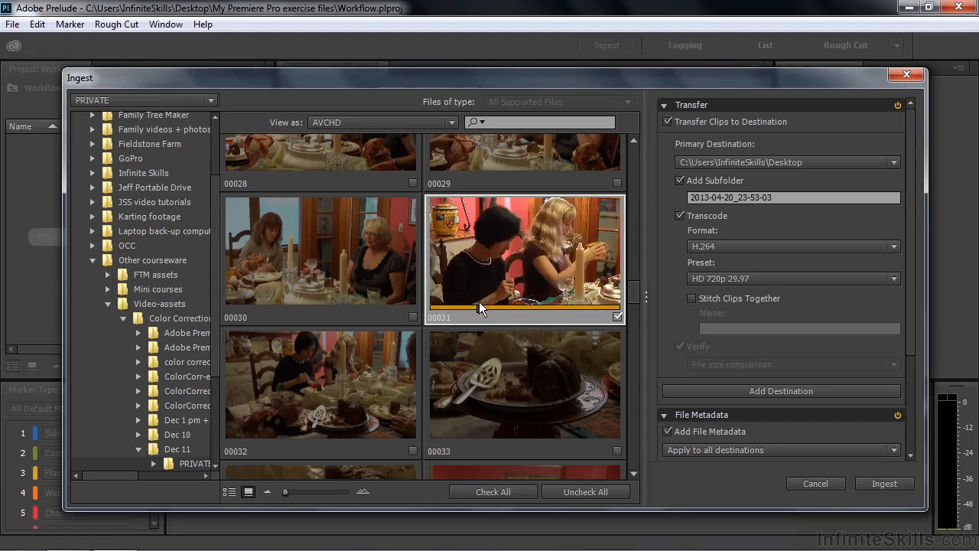
key(i)
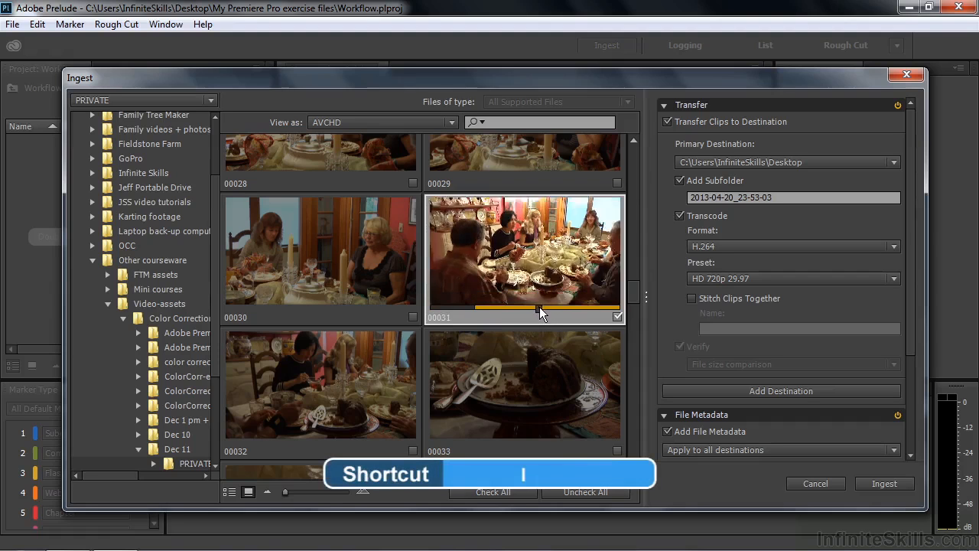
key(o)
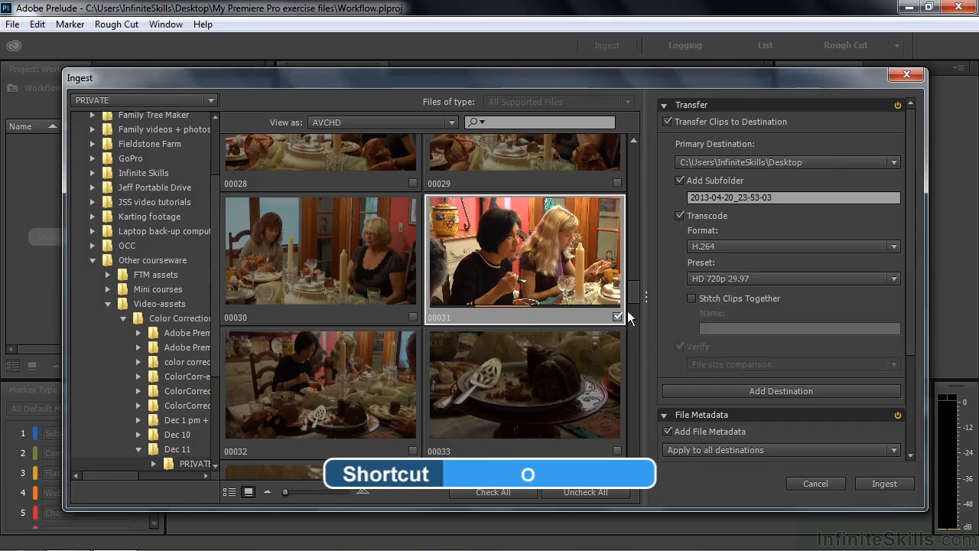
Include clip 00033 in the ingest, limited to a middle portion with in and out points
scroll(630, 306, down, 3)
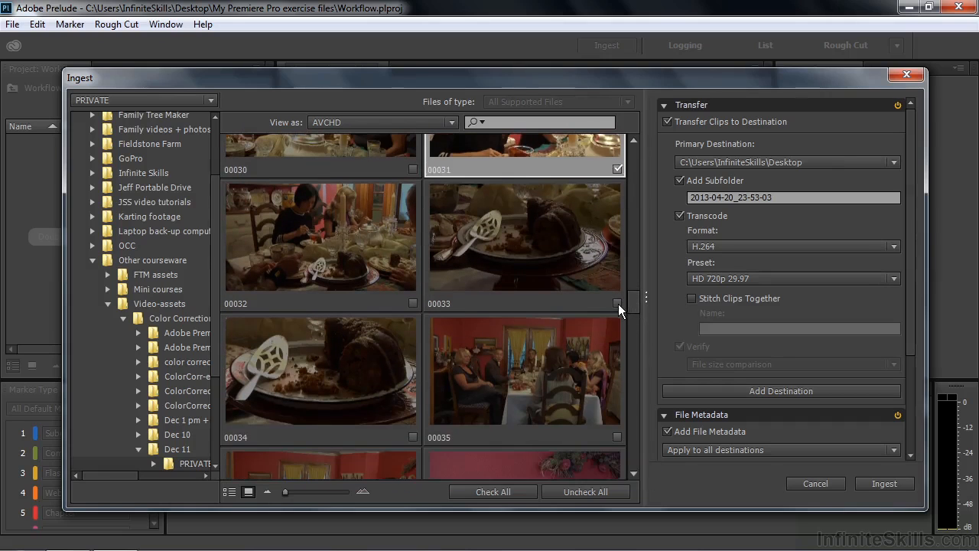
click(617, 303)
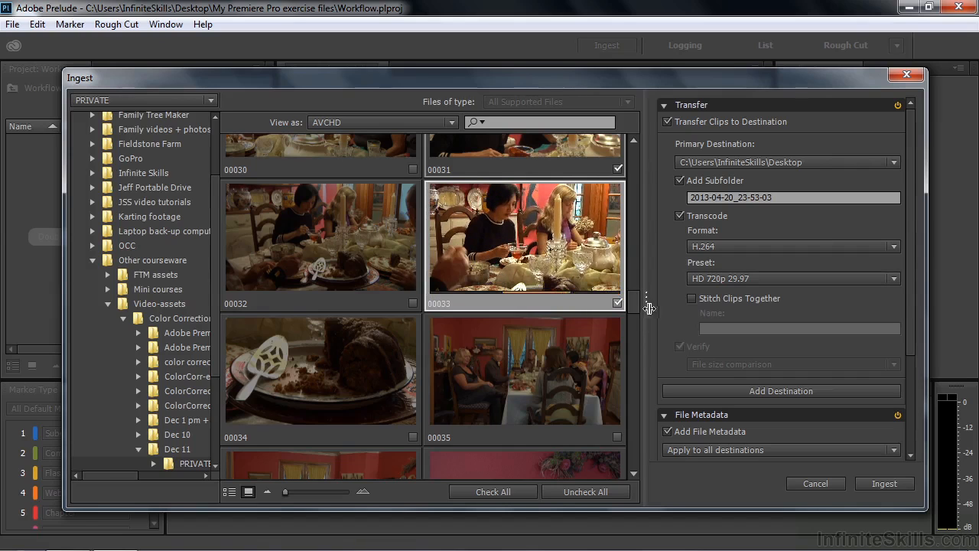
drag(634, 303, 653, 290)
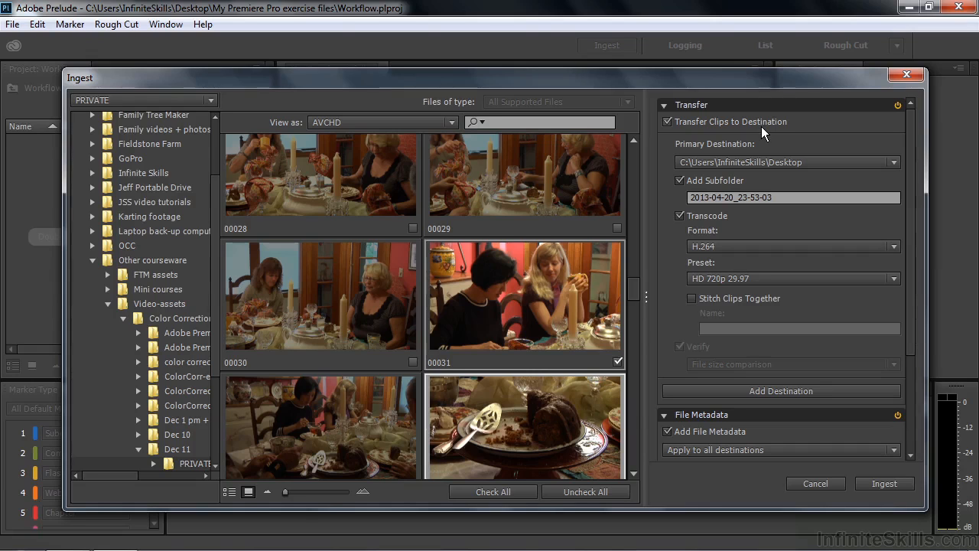
Name the destination subfolder Dining and choose H.264 as the transcode format
click(777, 197)
text(Dining)
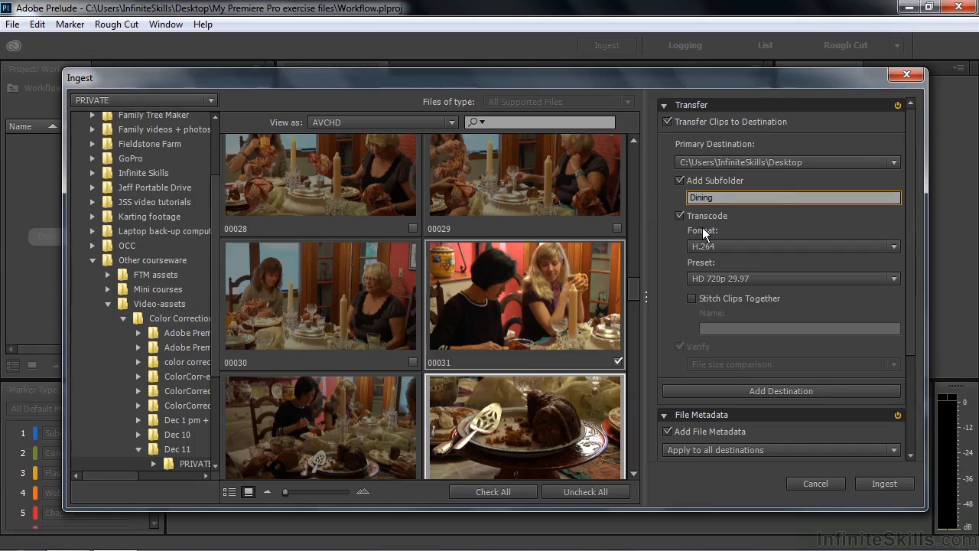
click(896, 244)
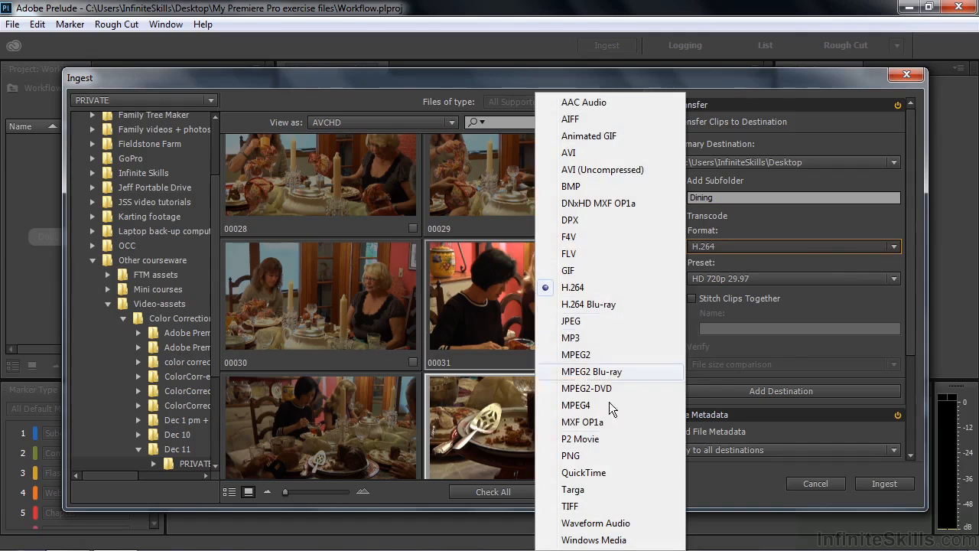
click(593, 286)
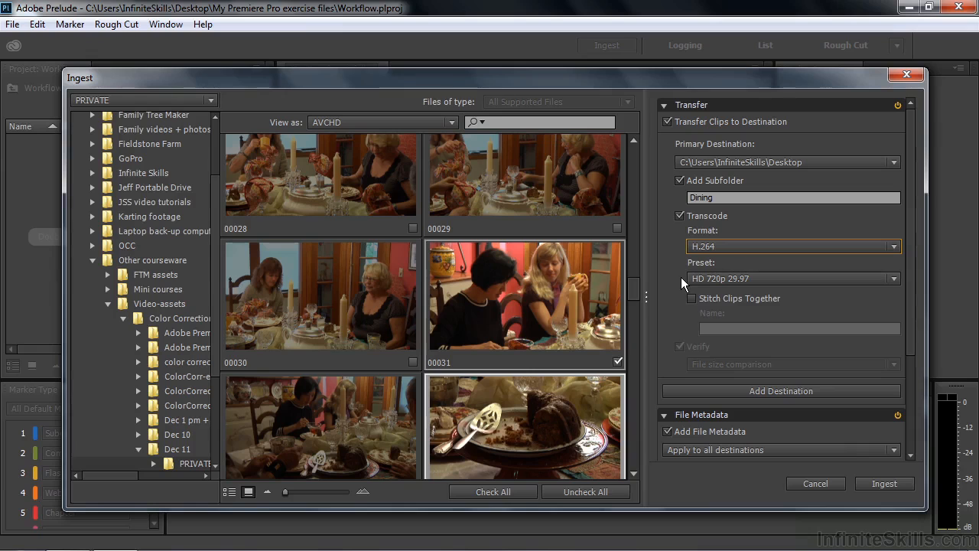
Create a file metadata preset with the key Location and the value Studio, and save it as Location
drag(912, 318, 921, 442)
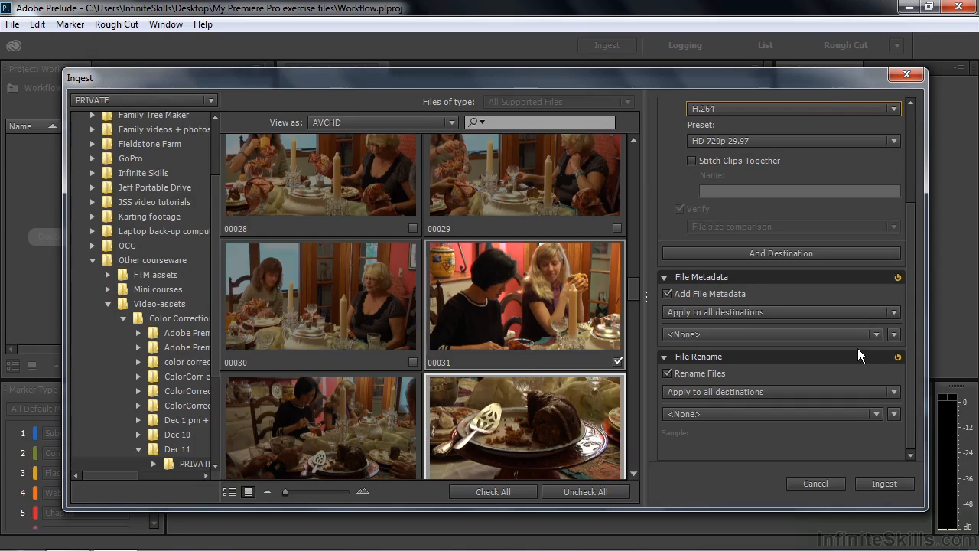
click(893, 337)
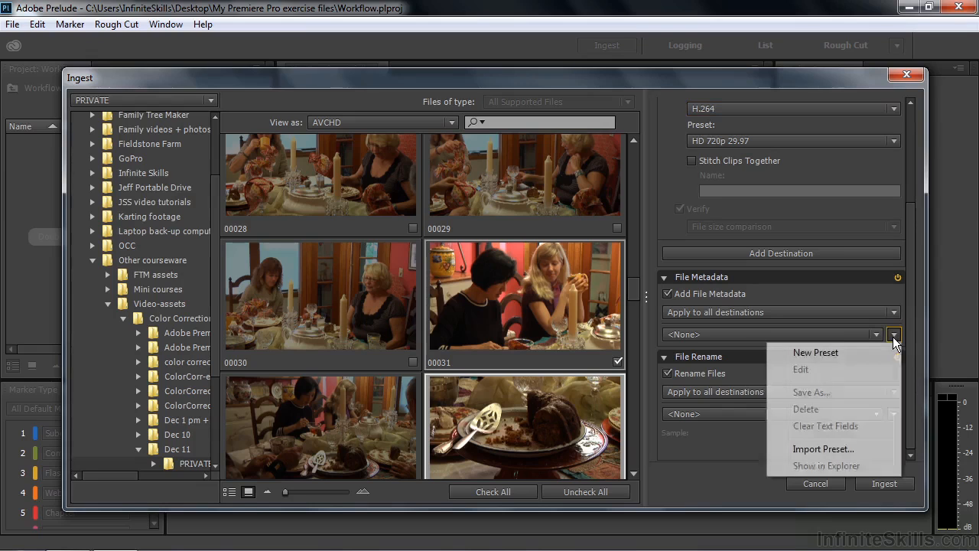
click(839, 351)
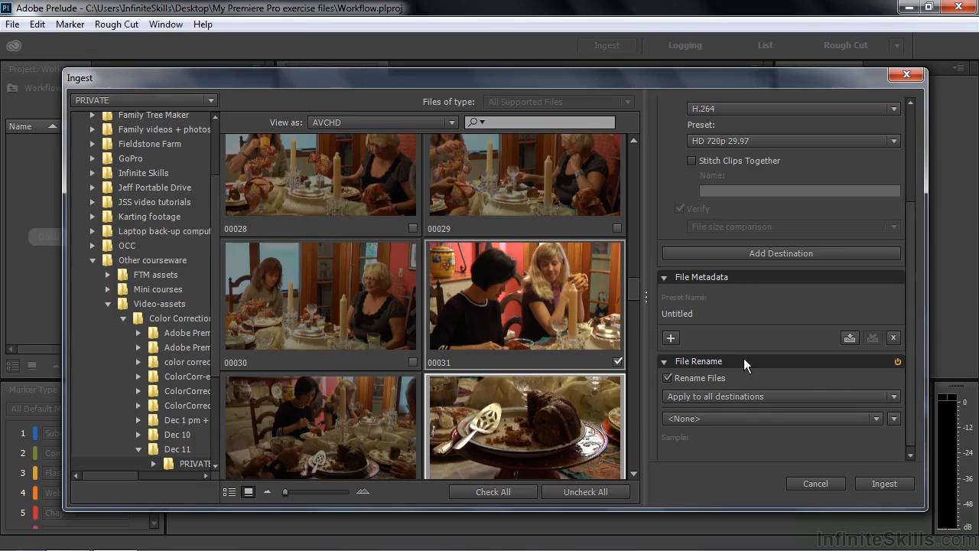
click(671, 337)
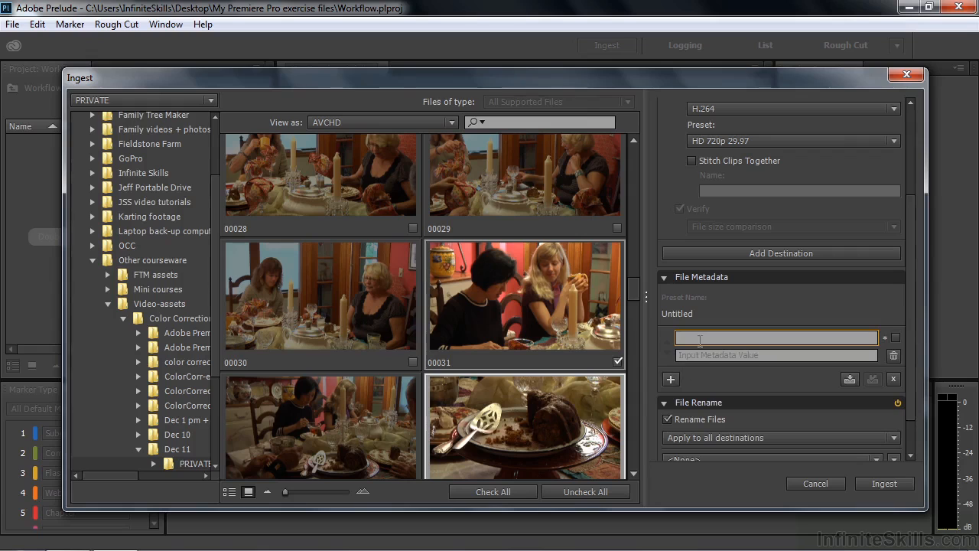
text(Location)
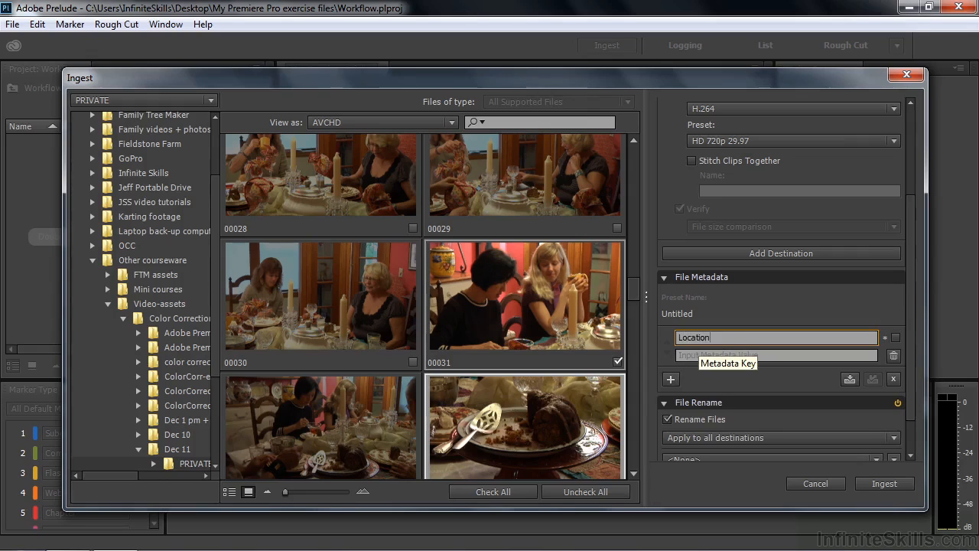
click(689, 354)
text(Studio)
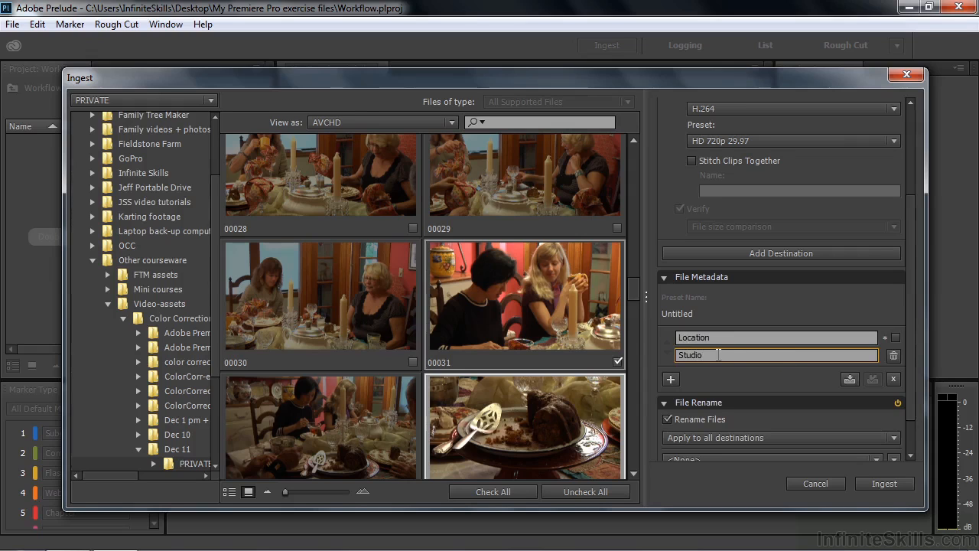
click(848, 381)
text(Location)
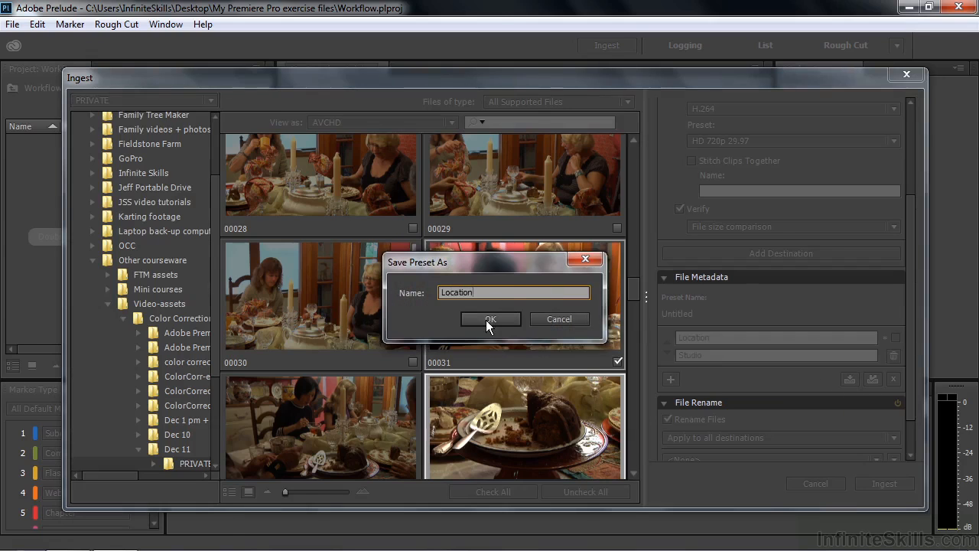
click(489, 319)
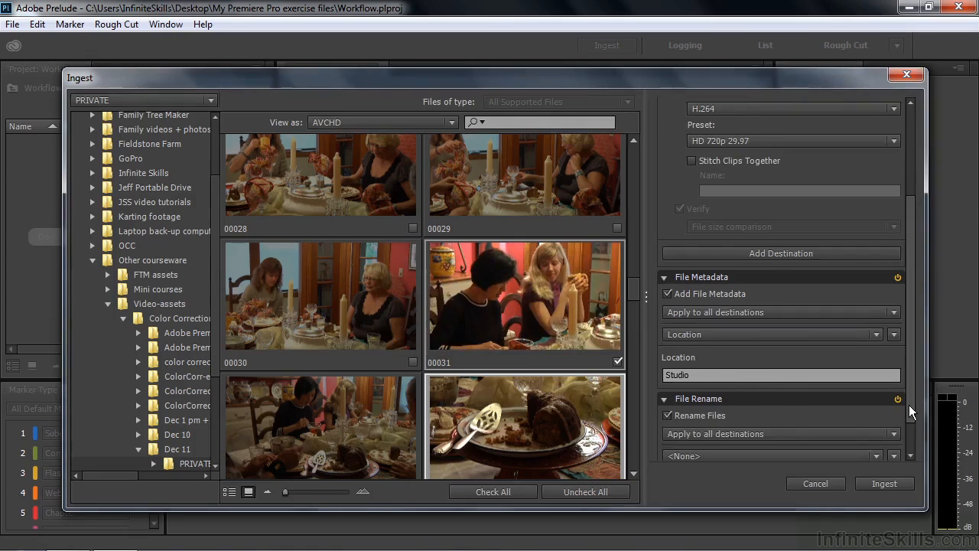
Begin a new file rename preset with the custom text Dining
scroll(909, 405, down, 2)
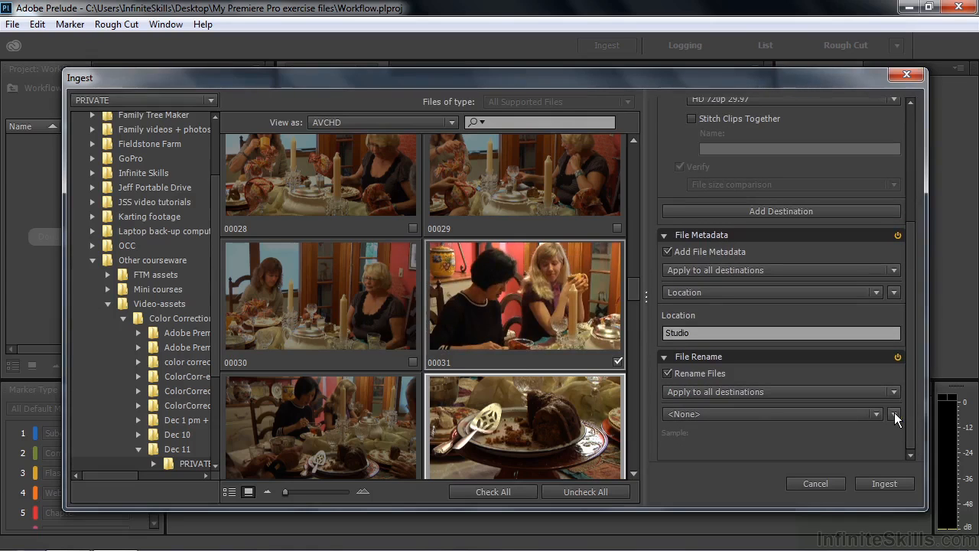
click(894, 414)
click(838, 286)
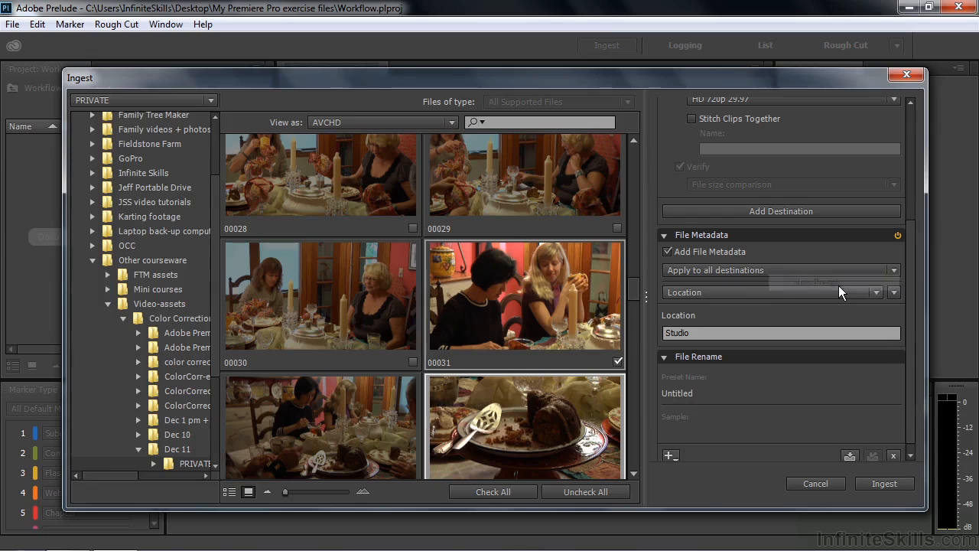
scroll(910, 415, down, 1)
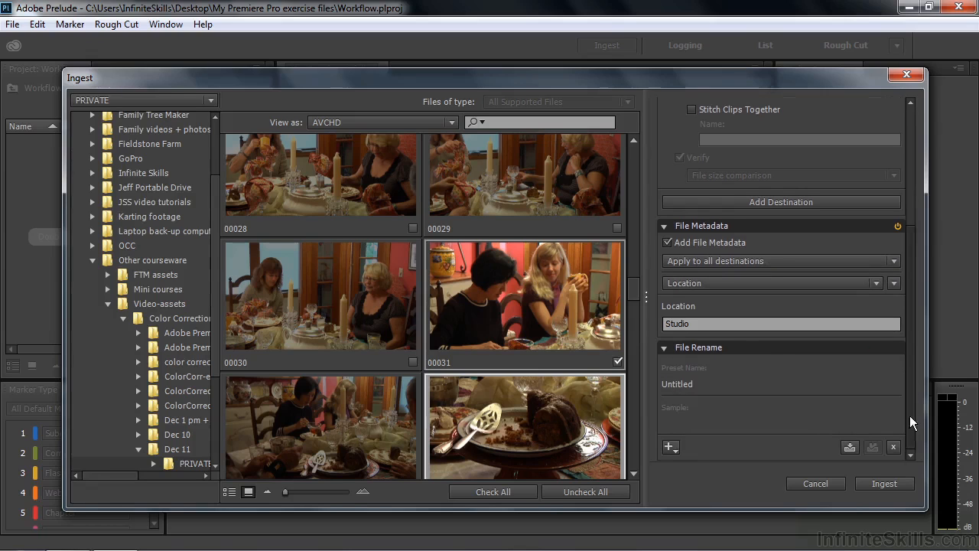
click(670, 446)
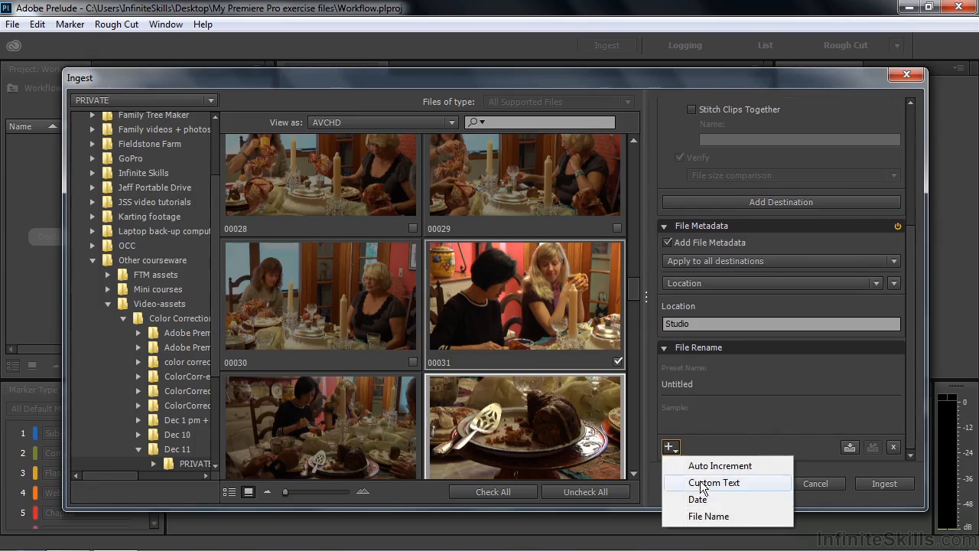
click(701, 483)
text(Dining)
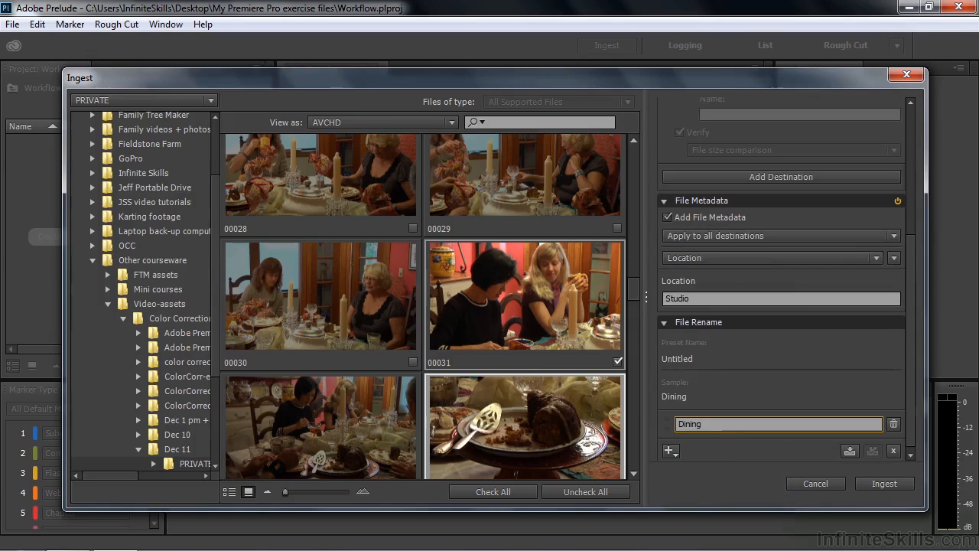
Add an auto increment element to the rename pattern and set it to the two-digit (01) format
click(675, 450)
click(702, 469)
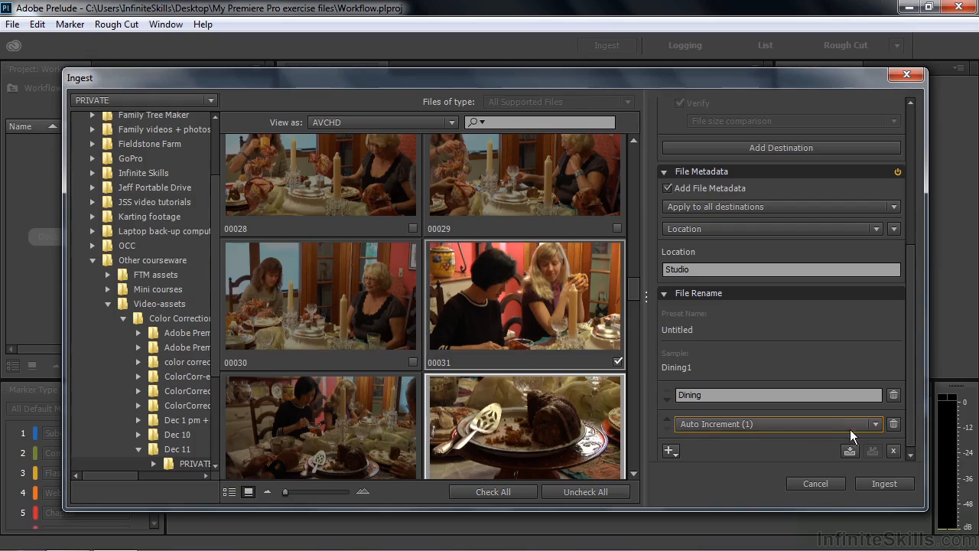
click(877, 424)
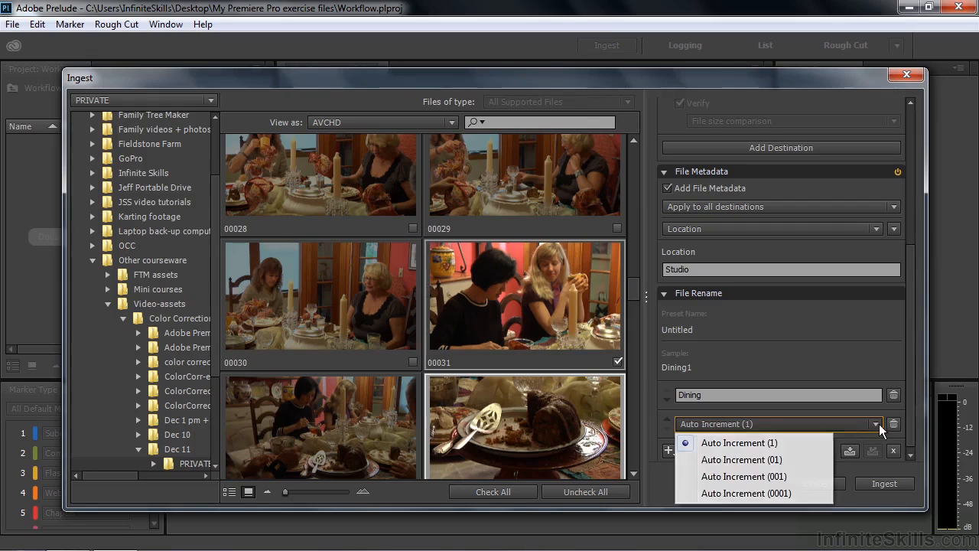
click(772, 461)
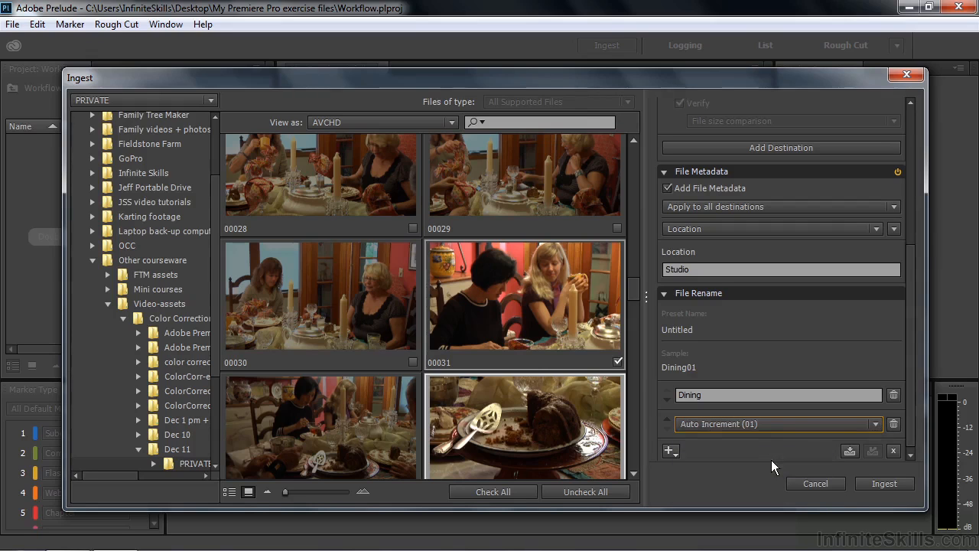
Save the Dining plus auto increment rename pattern as a preset called Name number
click(849, 450)
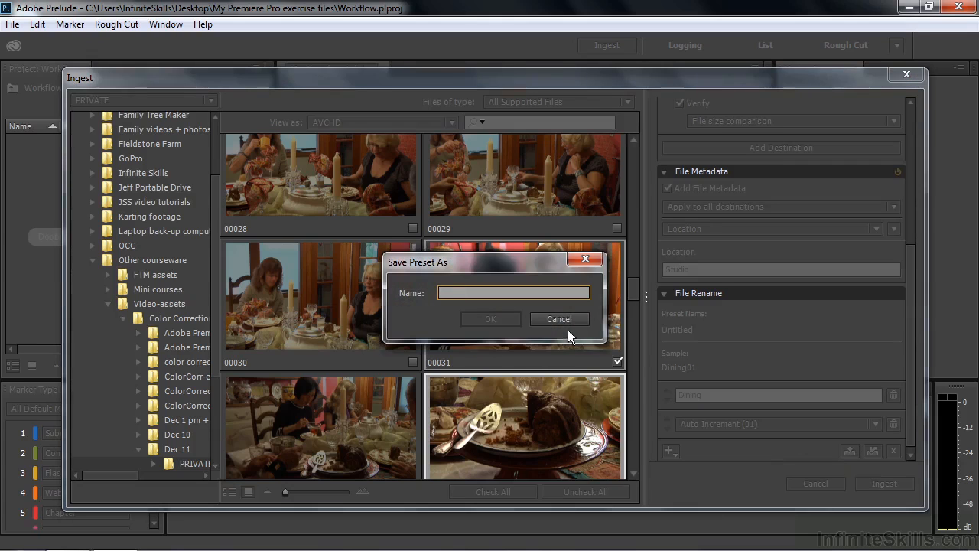
text(Name number)
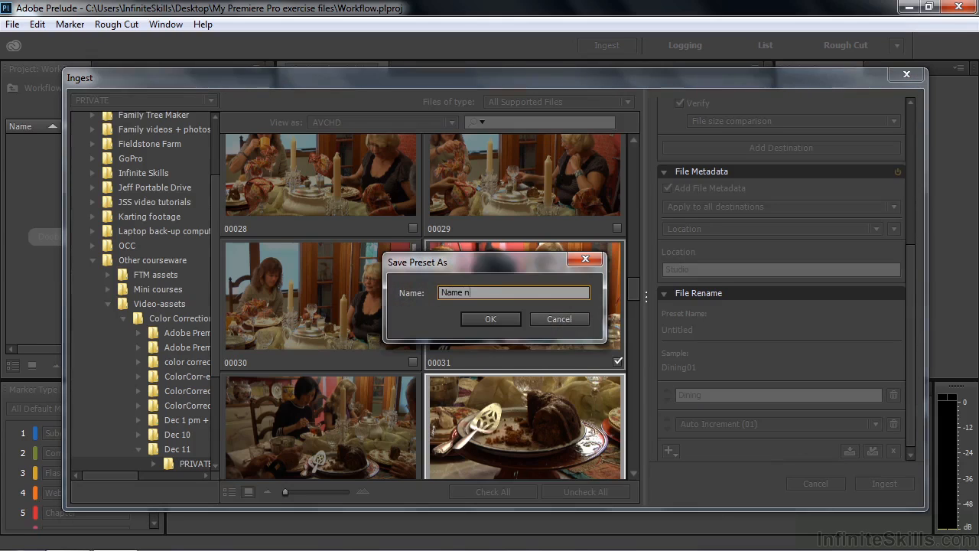
click(507, 318)
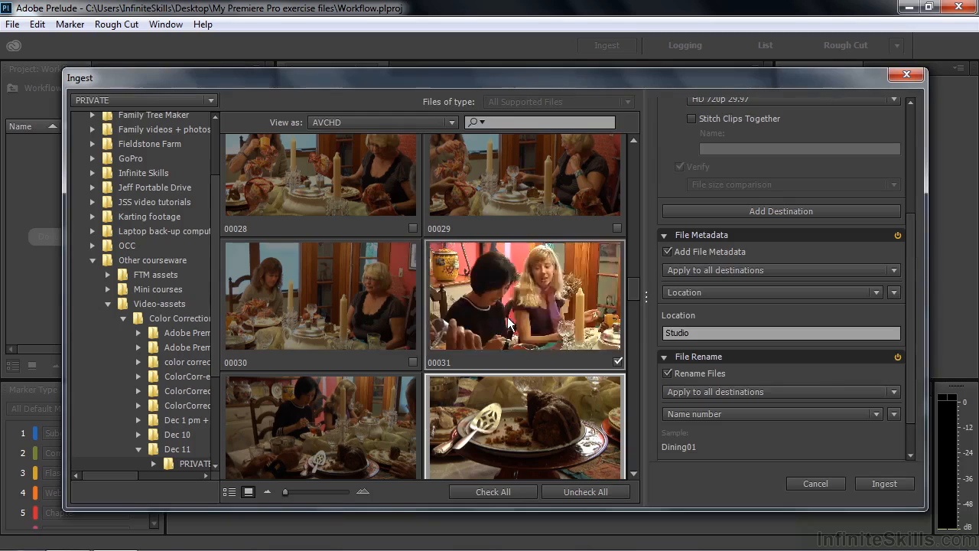
Ingest the checked clips, closing Media Encoder once they are transcoded, and widen the project's Name column to show the full clip names
click(886, 483)
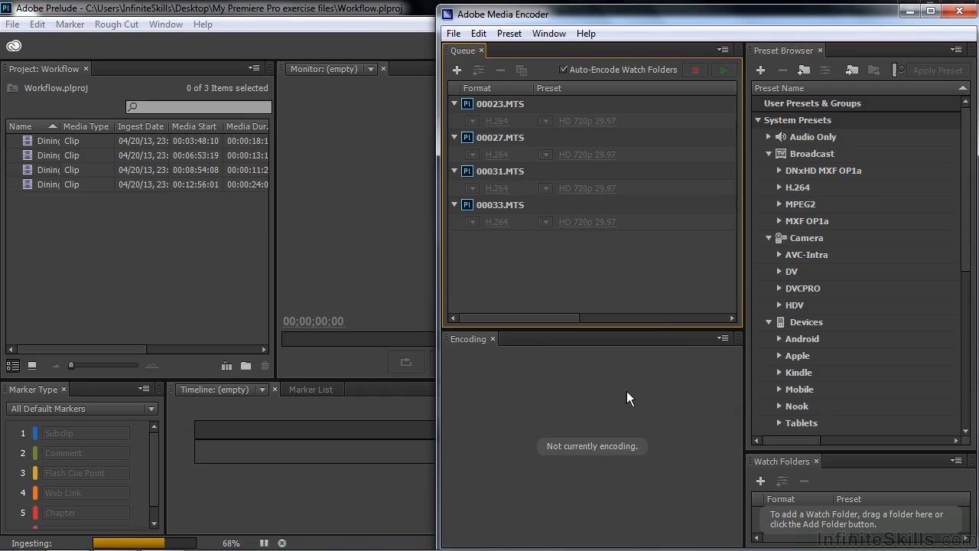
click(960, 11)
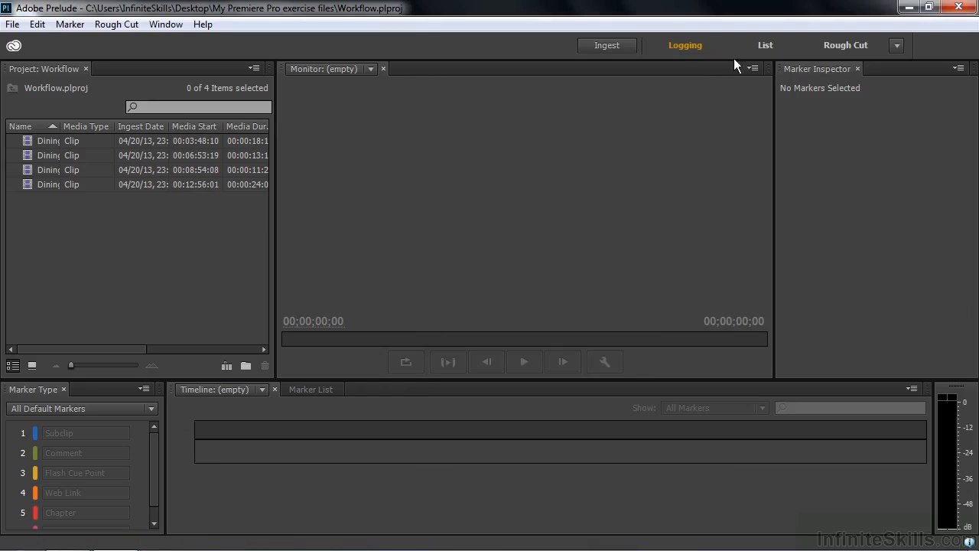
drag(63, 125, 73, 127)
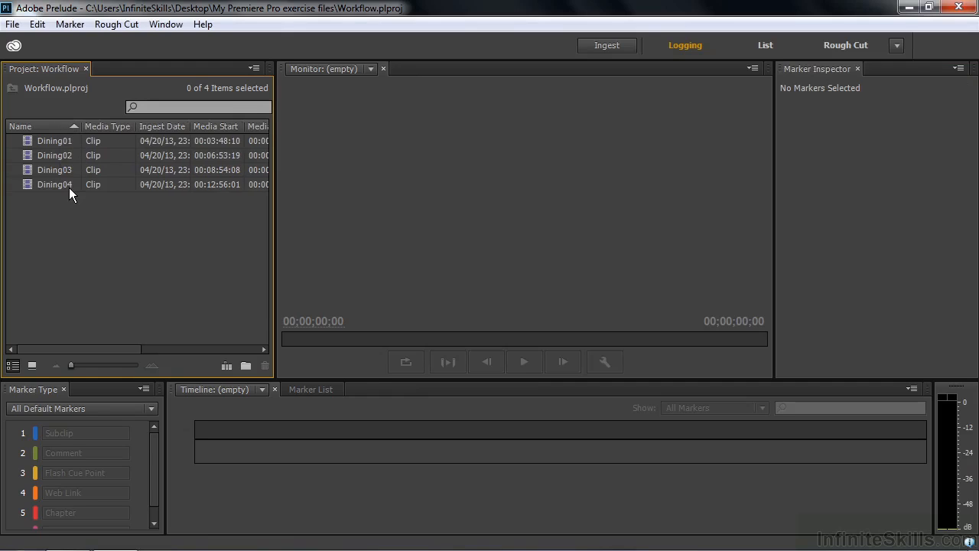
Check the transcoded files in the Dining folder on the desktop, and return to Prelude
click(908, 11)
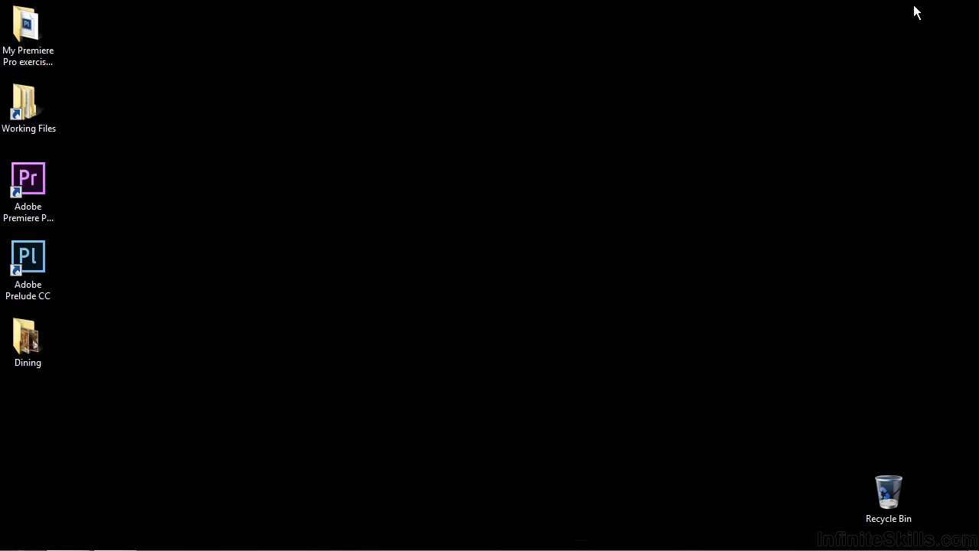
double_click(35, 348)
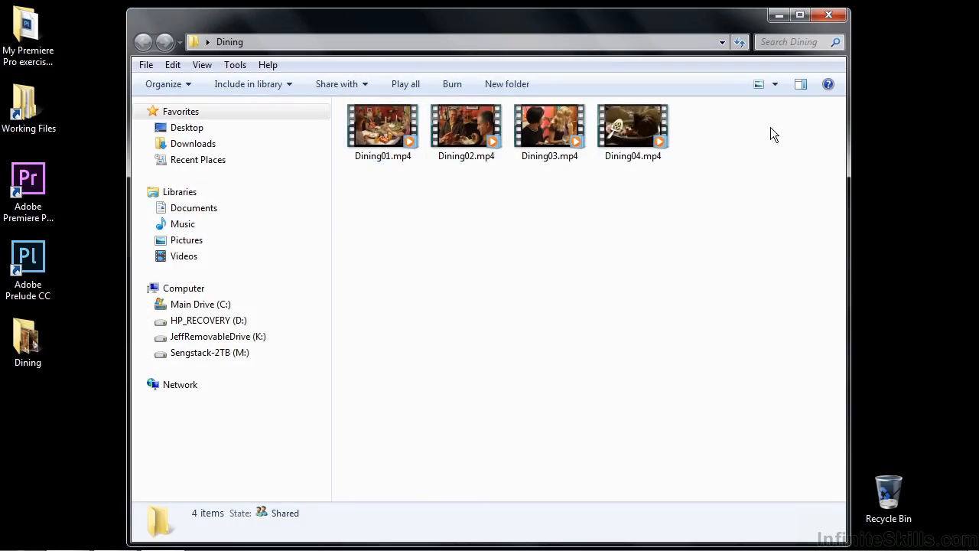
click(829, 16)
key(alt+Tab)
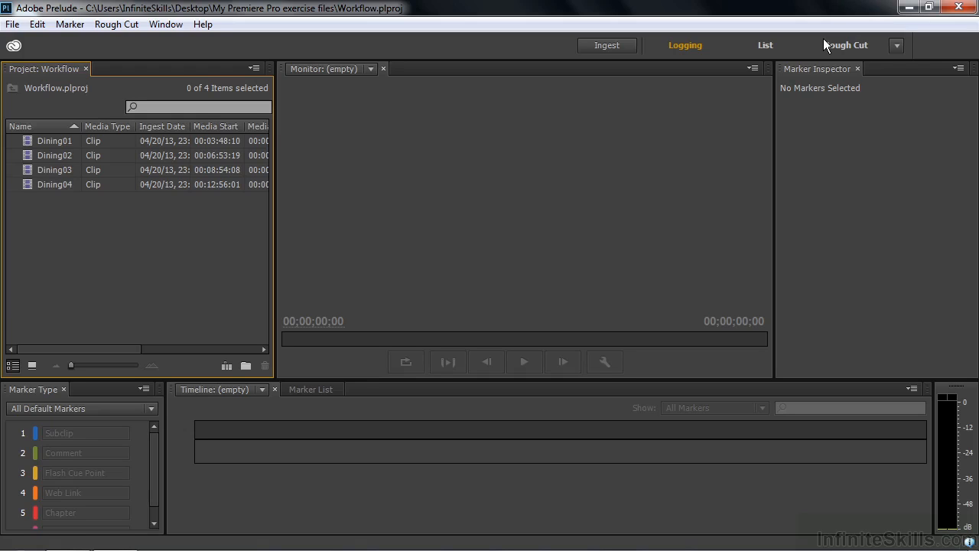
Open the Dining01 clip and mark a subclip from 00:03:53:07 to 00:03:57:29
double_click(30, 140)
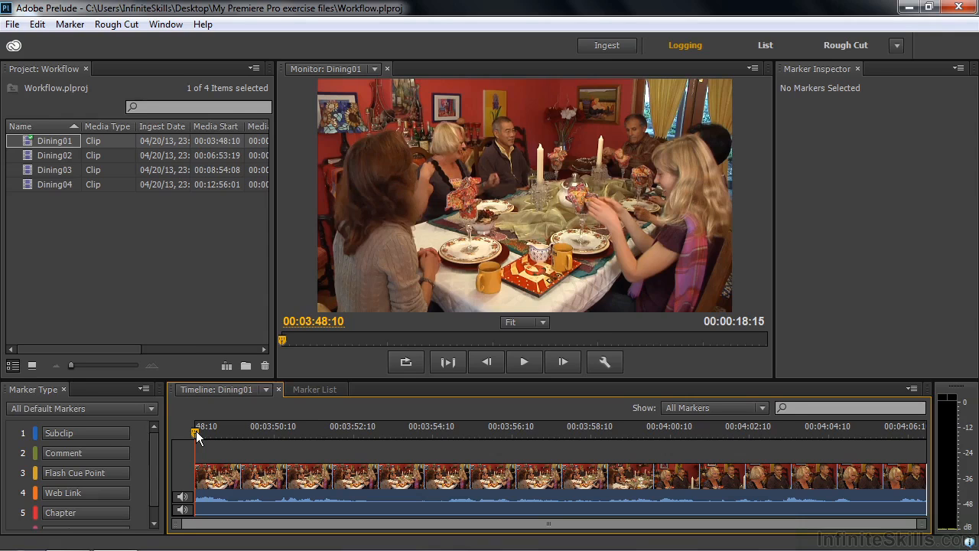
drag(196, 431, 388, 415)
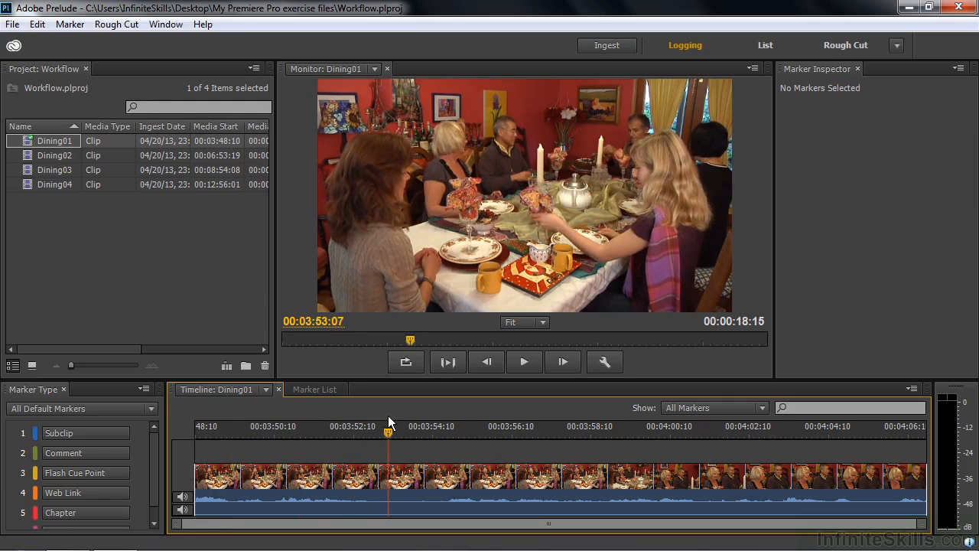
click(94, 437)
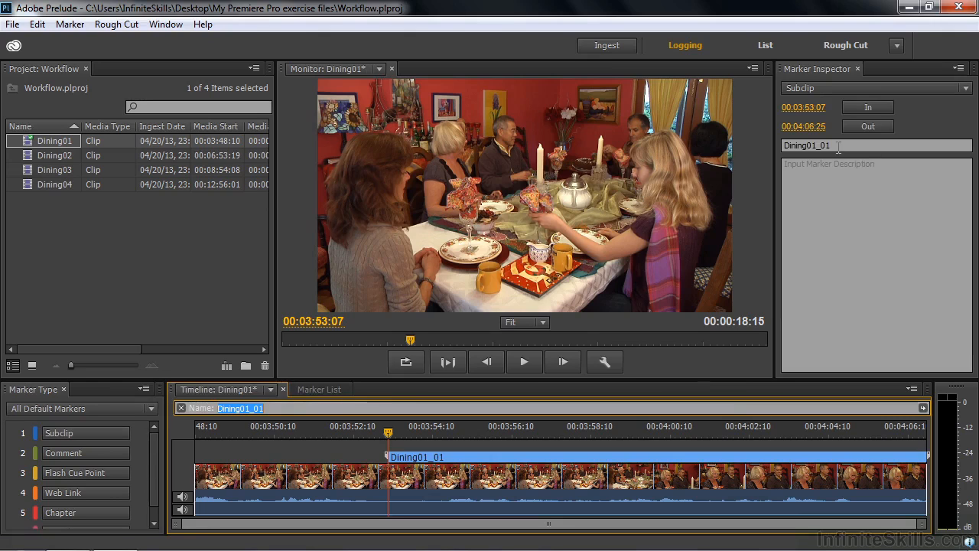
click(395, 433)
drag(400, 434, 576, 442)
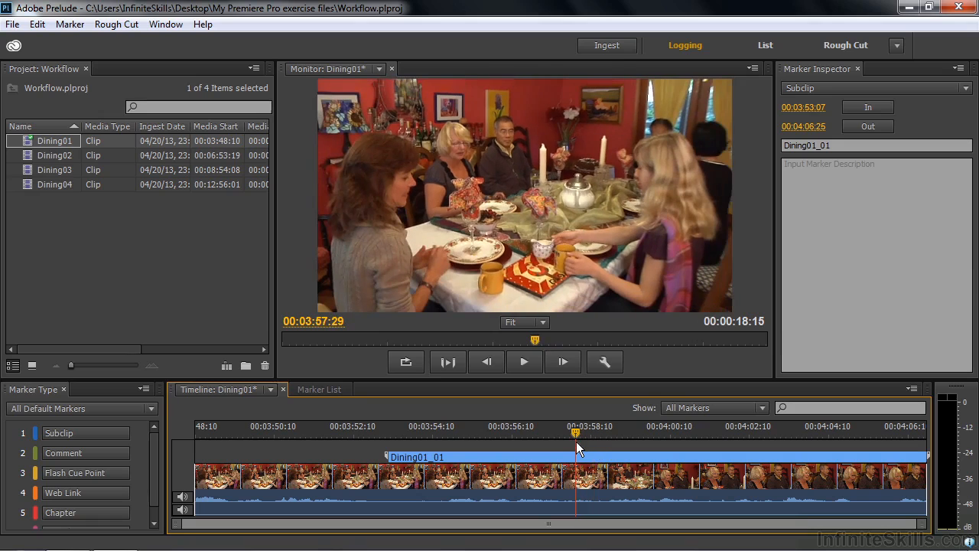
click(866, 125)
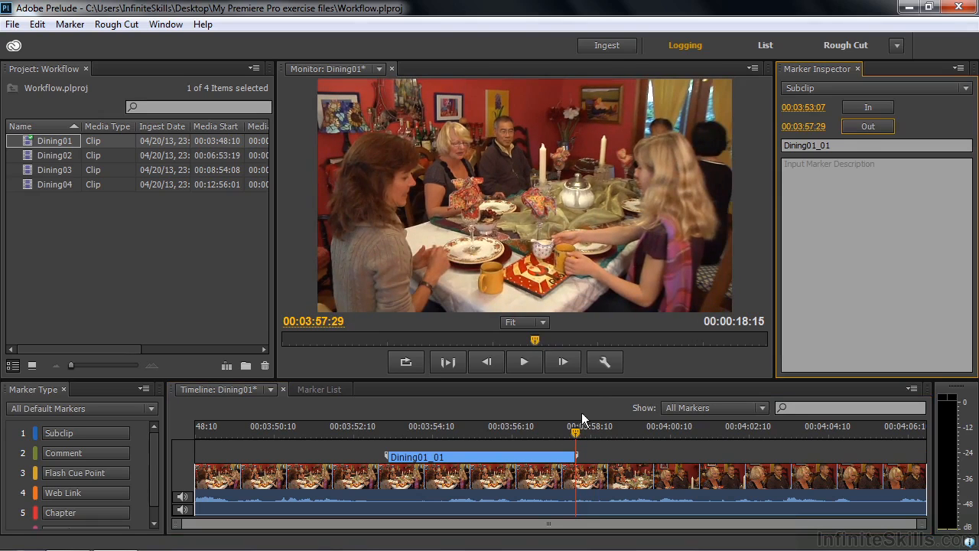
Add a second subclip to Dining01, running from 00:04:01:27 to 00:04:05:11
drag(583, 433, 675, 433)
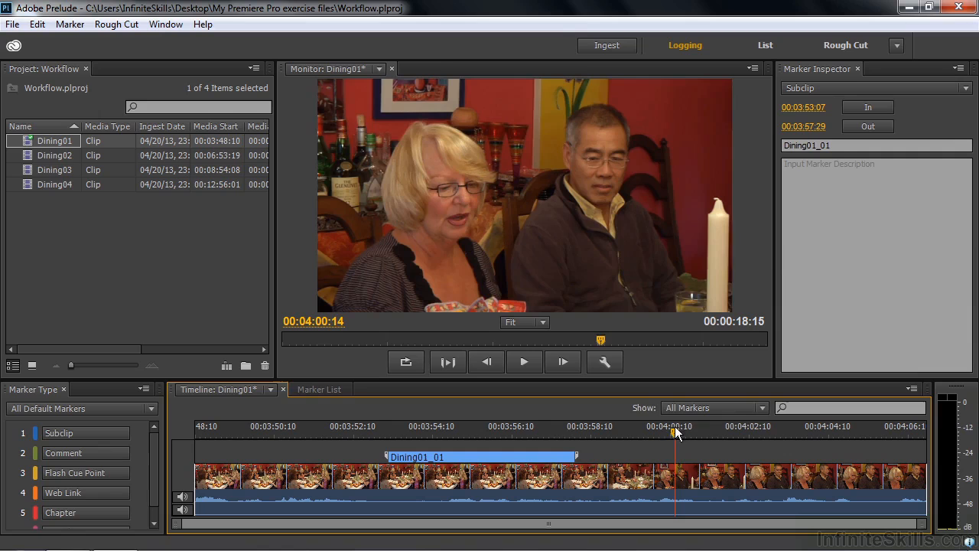
click(91, 438)
drag(676, 436, 732, 437)
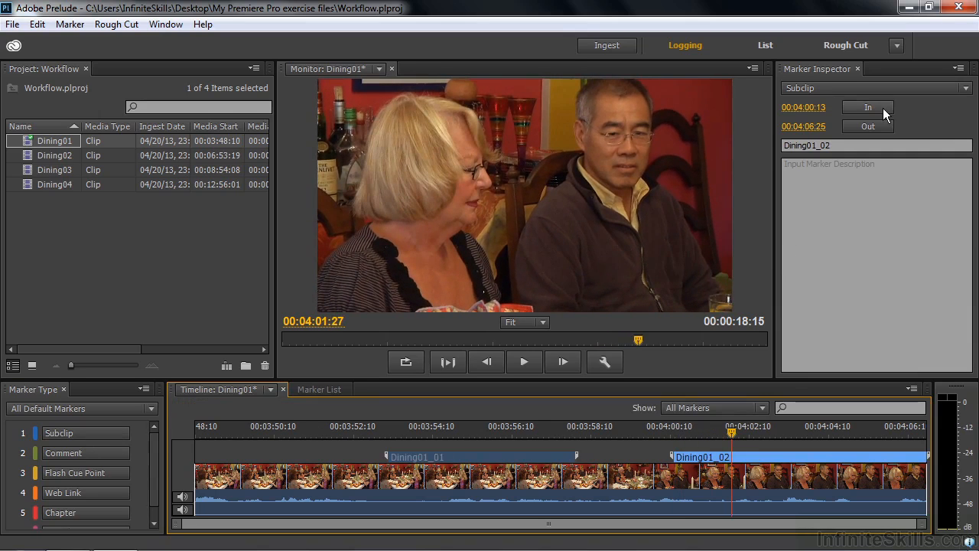
click(868, 107)
click(735, 433)
drag(735, 433, 872, 430)
click(872, 126)
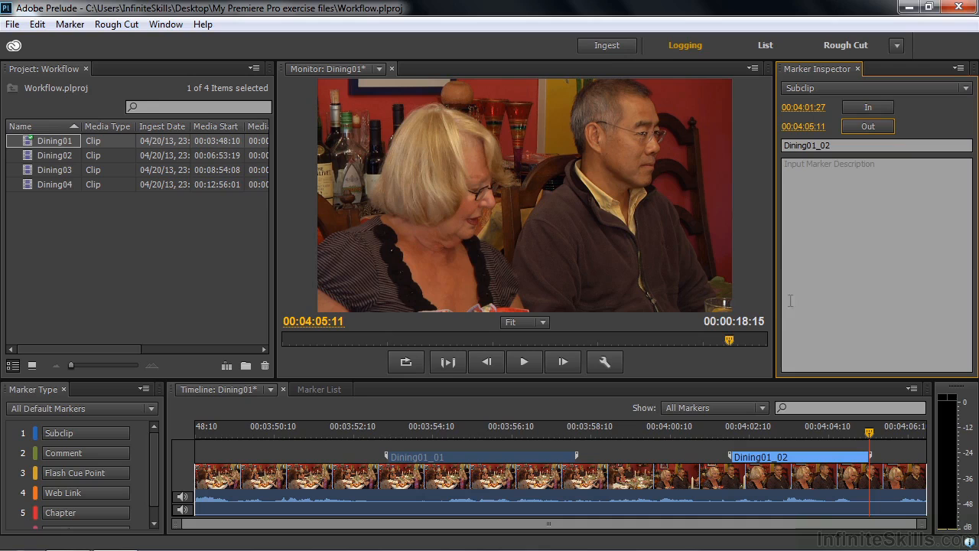
Open Dining02, saving the changes to Dining01, and mark a subclip from 00:06:55:03 to 00:06:59:24
double_click(29, 156)
click(418, 296)
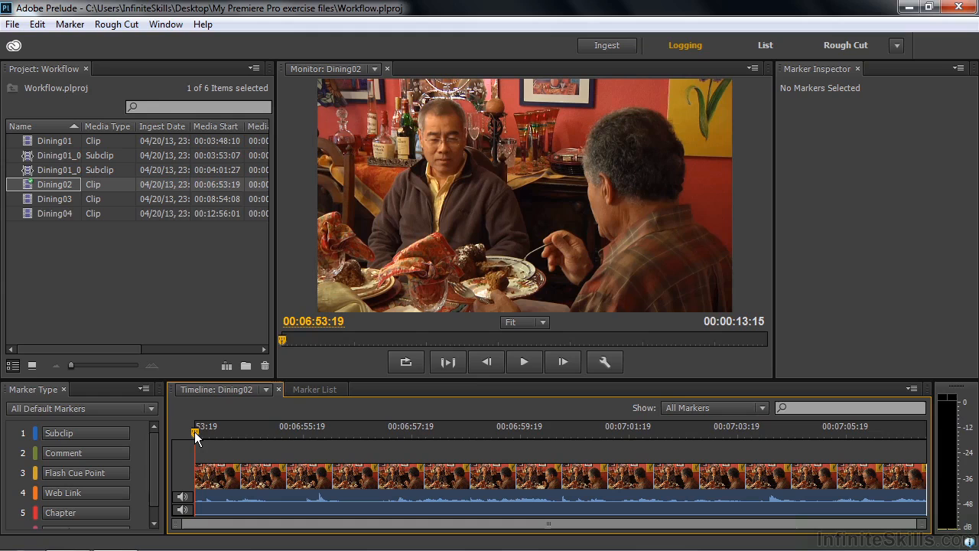
drag(193, 431, 274, 433)
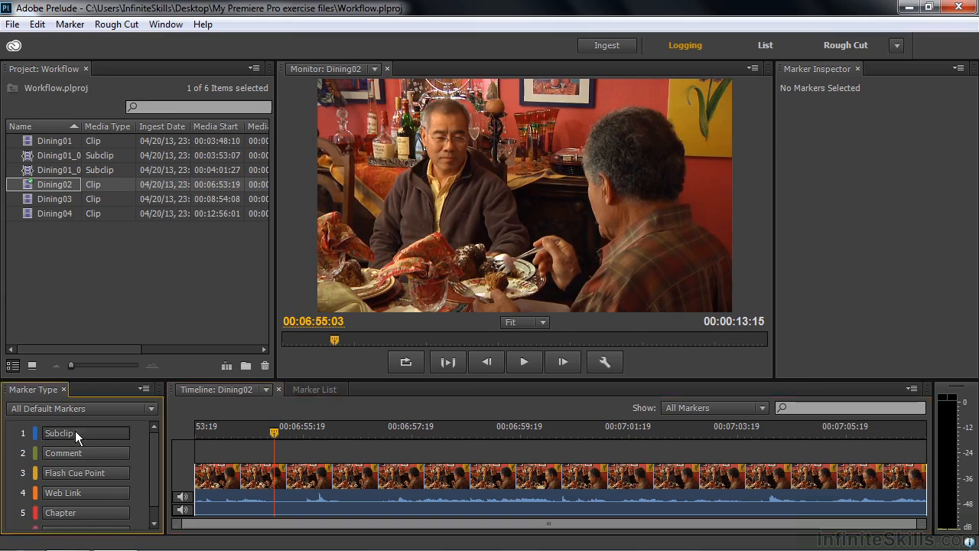
click(75, 433)
drag(278, 431, 529, 450)
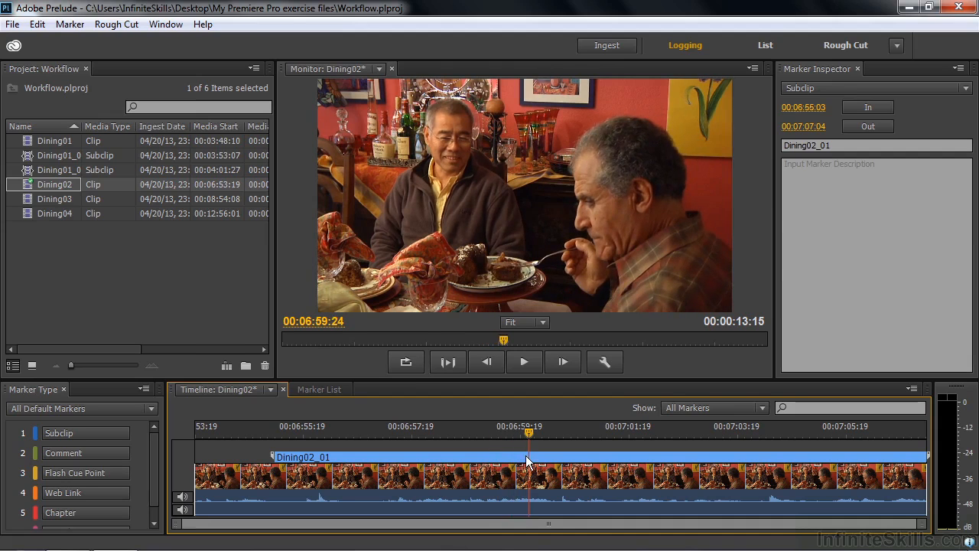
click(884, 125)
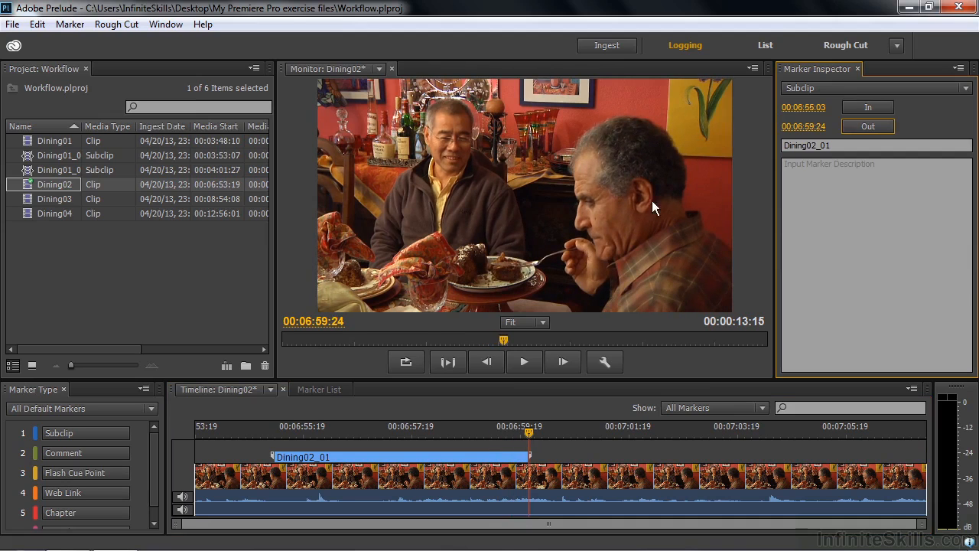
Open Dining03, saving the changes to Dining02, and add a comment marker named two-shot from 00:08:56:10 to about 00:08:59
double_click(29, 201)
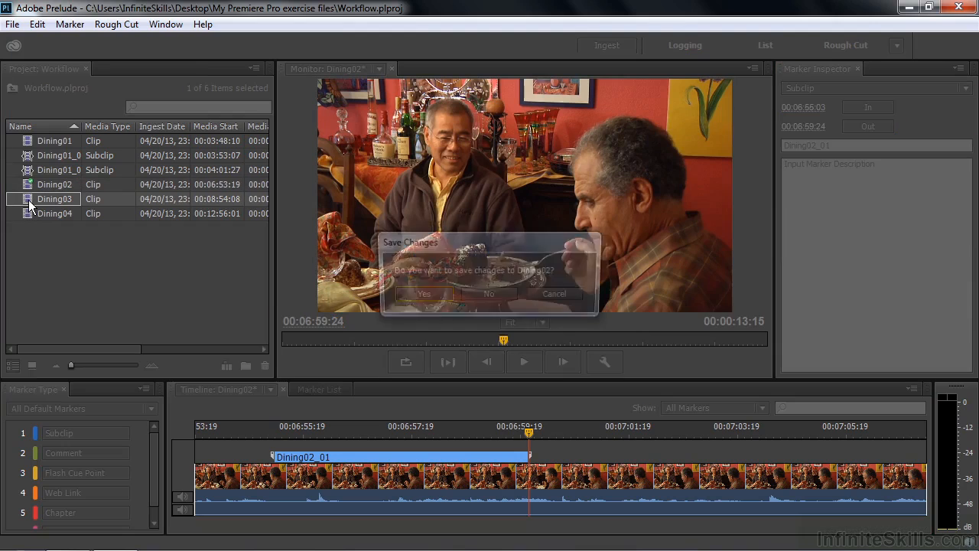
click(423, 295)
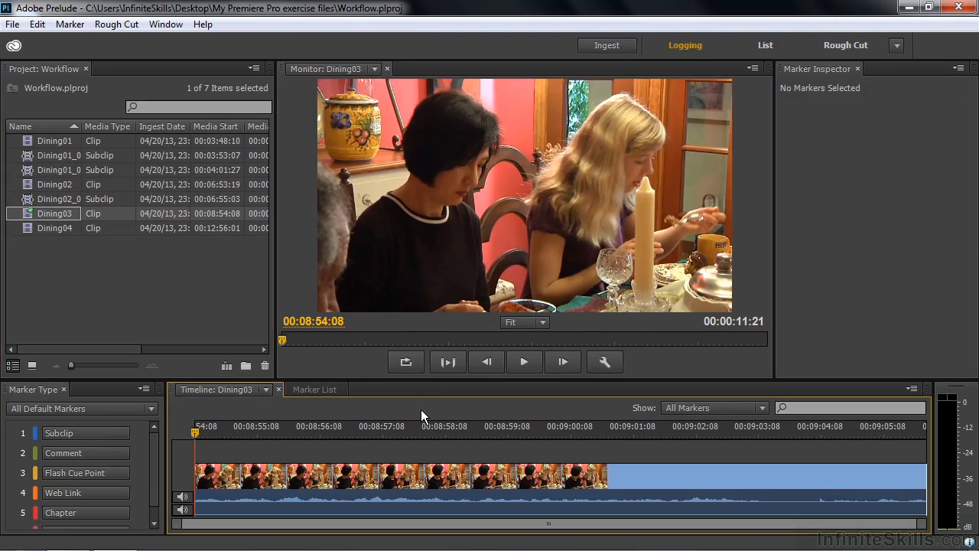
click(79, 452)
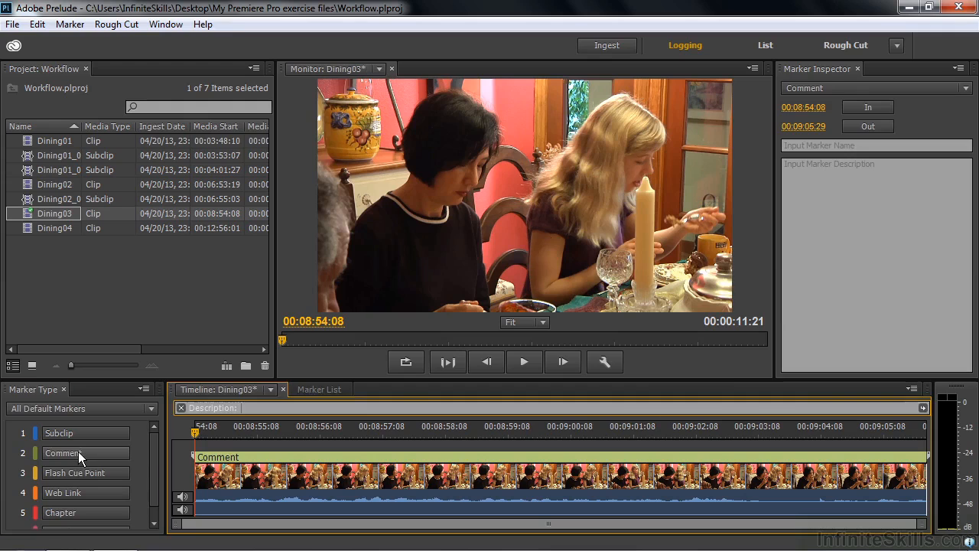
click(797, 146)
text(two-shot)
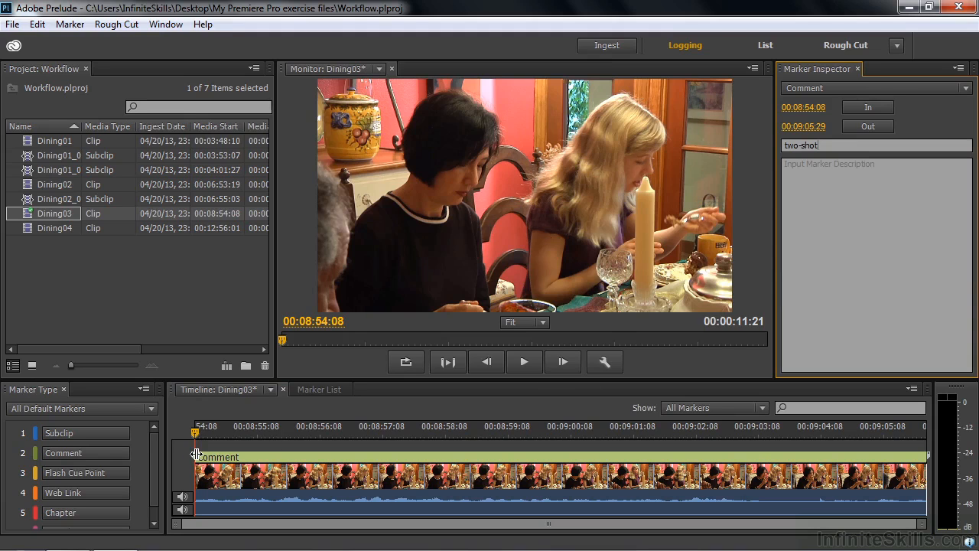
drag(195, 455, 321, 457)
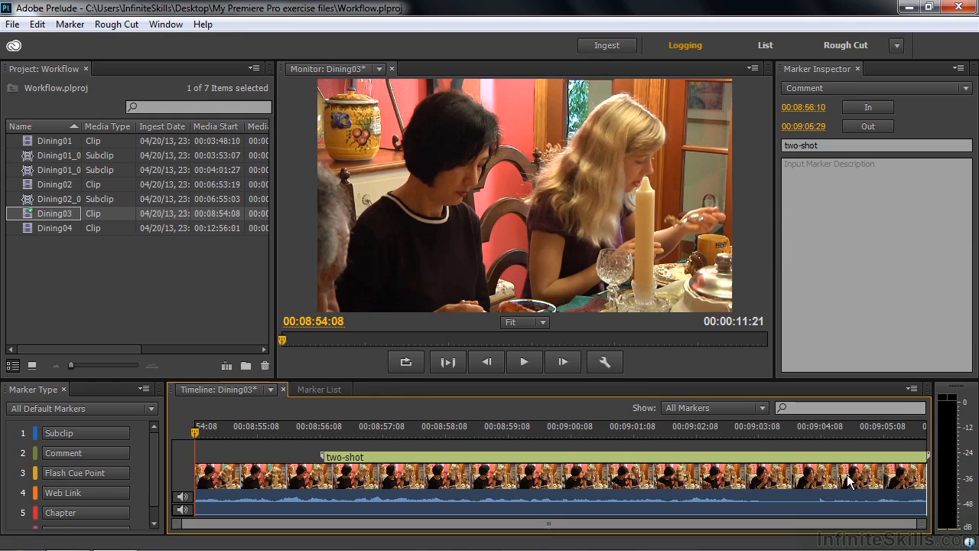
mouse_move(927, 459)
mouse_down()
mouse_move(689, 459)
mouse_move(500, 476)
mouse_up()
Mark a subclip in Dining03 from 00:08:56:06 to 00:09:00:16
mouse_move(196, 432)
mouse_down()
mouse_move(298, 426)
mouse_move(557, 449)
mouse_move(588, 442)
mouse_up()
click(97, 438)
click(888, 127)
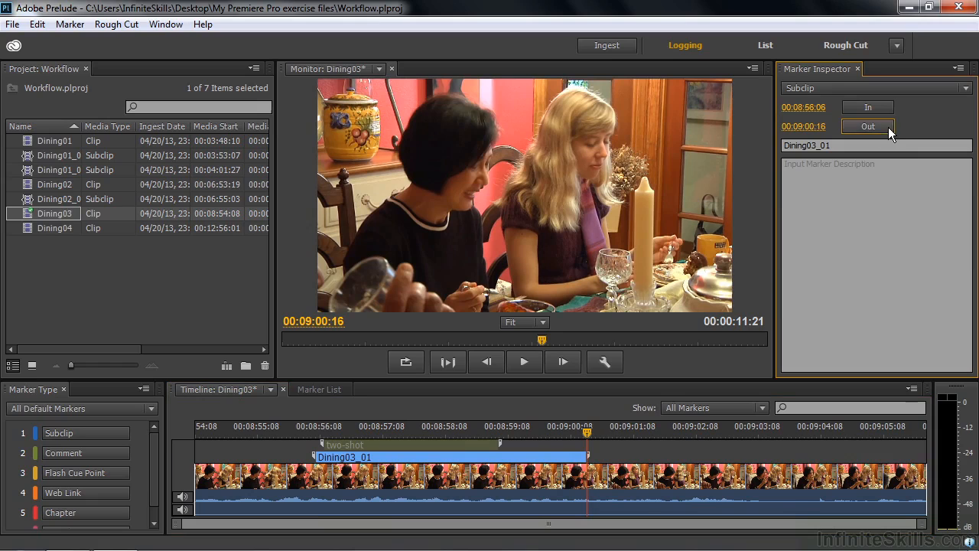
Open Dining04, saving the changes to Dining03, and mark a subclip from 00:12:59:10 to 00:13:07:09
double_click(29, 229)
click(406, 295)
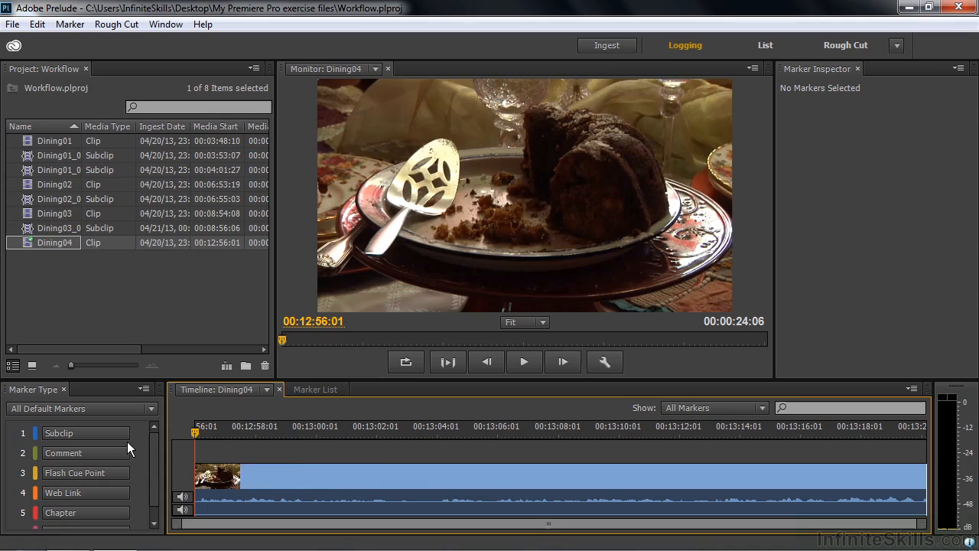
drag(197, 430, 292, 439)
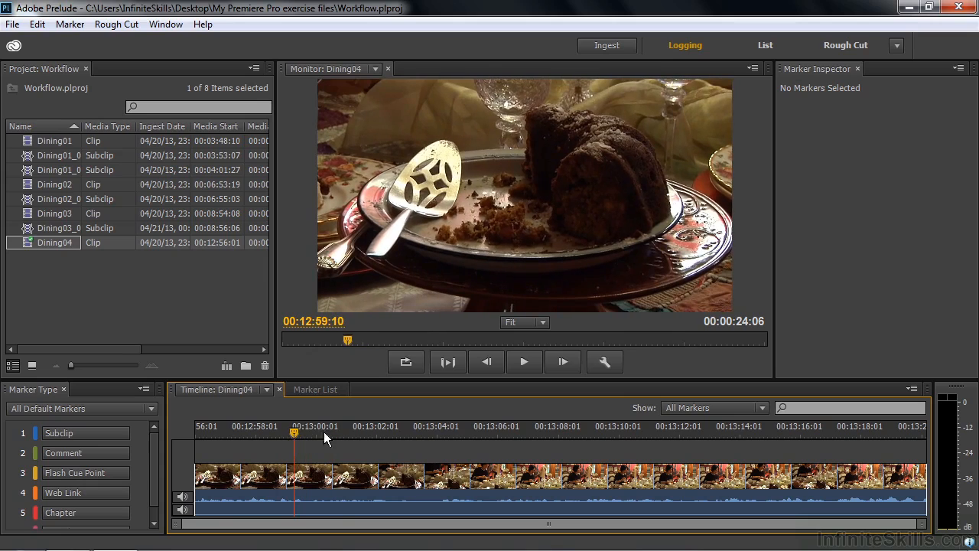
click(88, 428)
drag(294, 429, 536, 434)
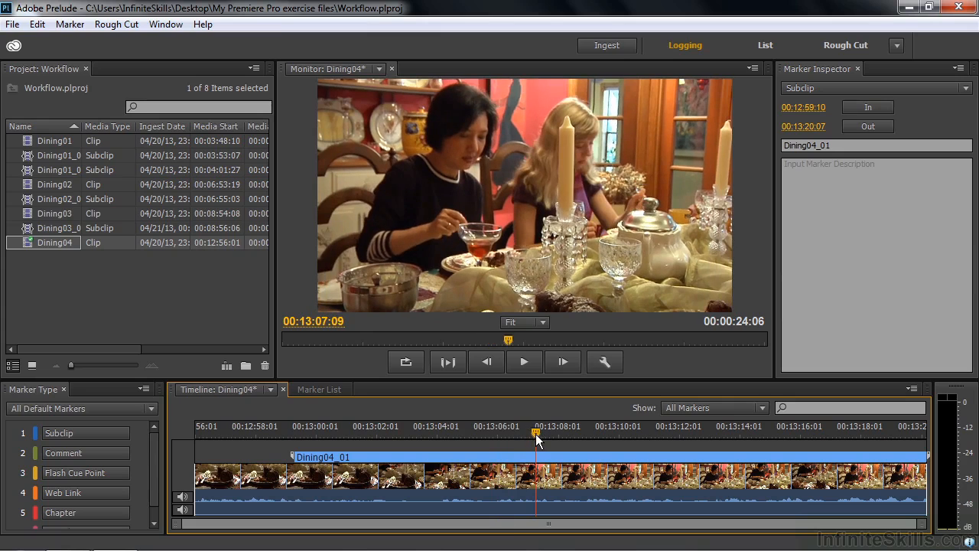
click(865, 124)
Save the Dining04 marker changes and sort the project items by media type
click(127, 317)
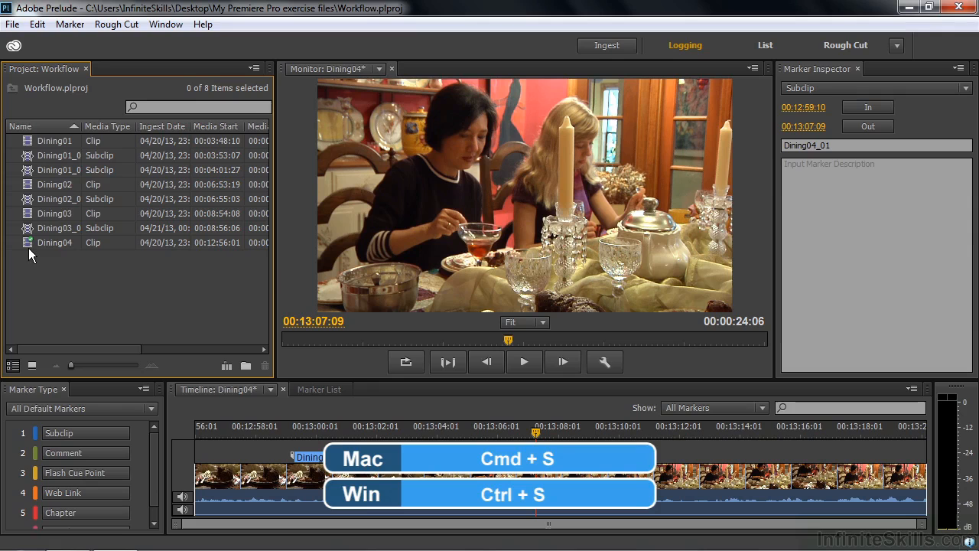
key(ctrl+s)
click(102, 130)
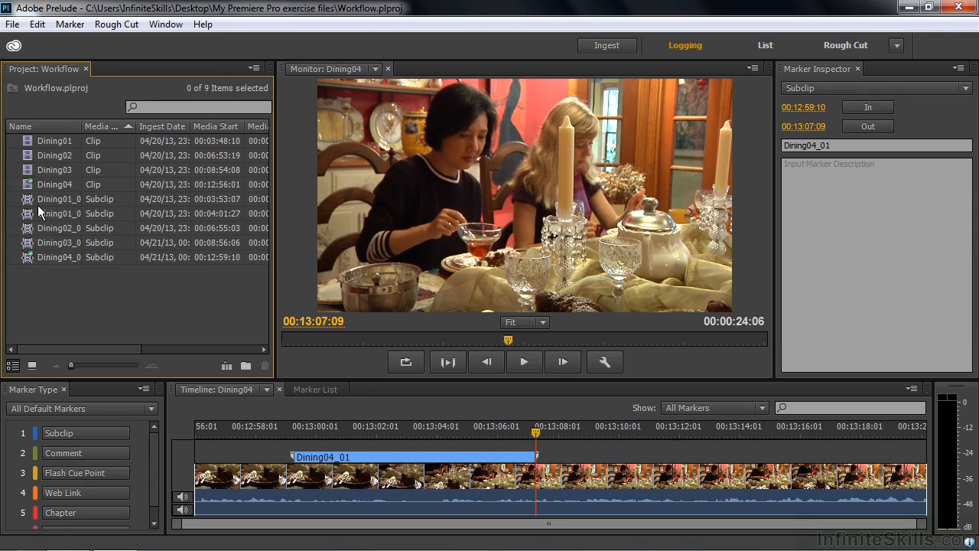
Create a local rough cut file named Workflow Rough Cut.arcut in the Dining folder
click(13, 24)
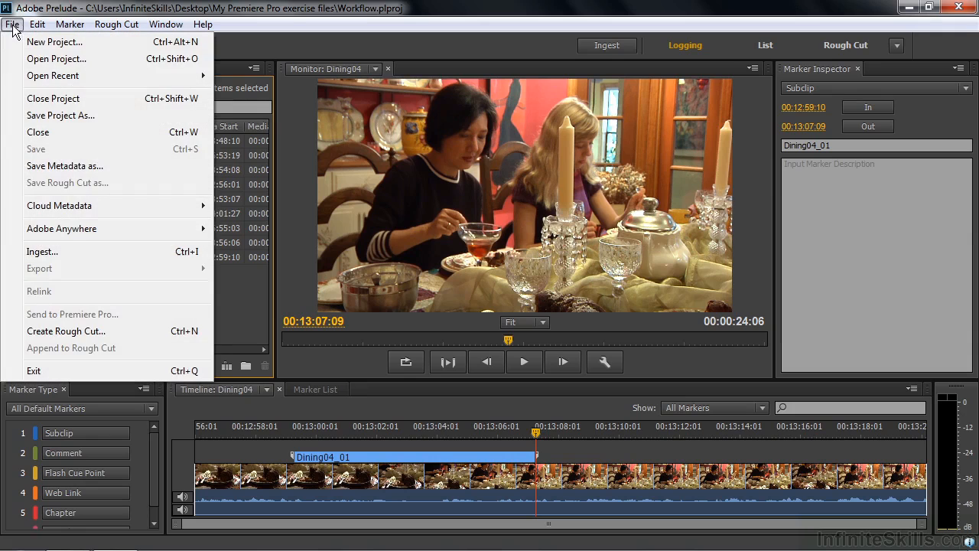
click(72, 331)
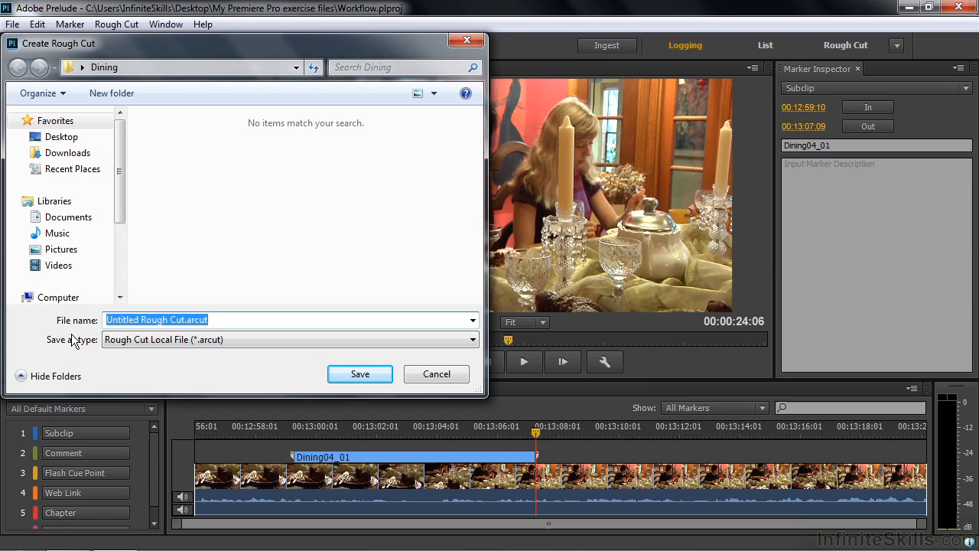
click(140, 321)
double_click(136, 320)
text(Workflow)
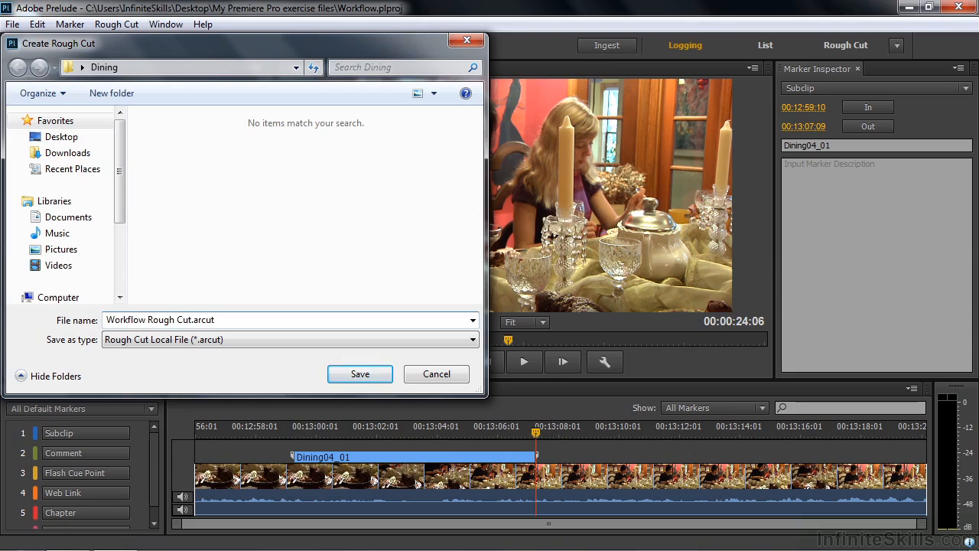
click(352, 371)
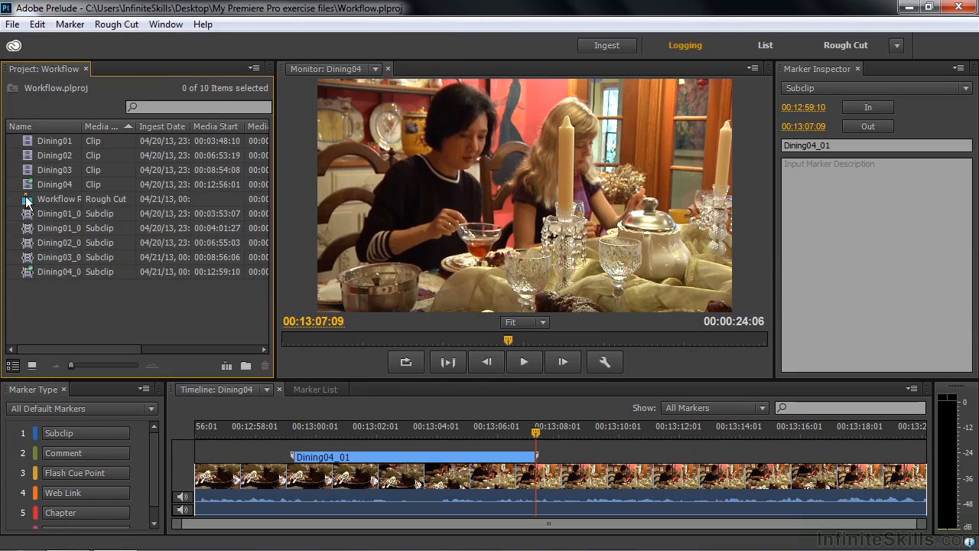
Open the Workflow Rough Cut, add all the Dining subclips to its timeline in listed order, and save it
double_click(27, 201)
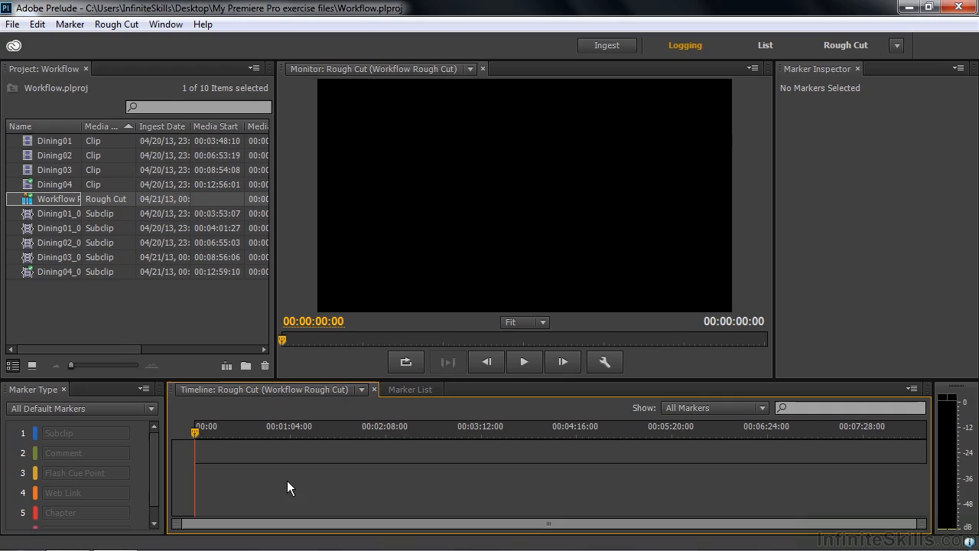
click(29, 214)
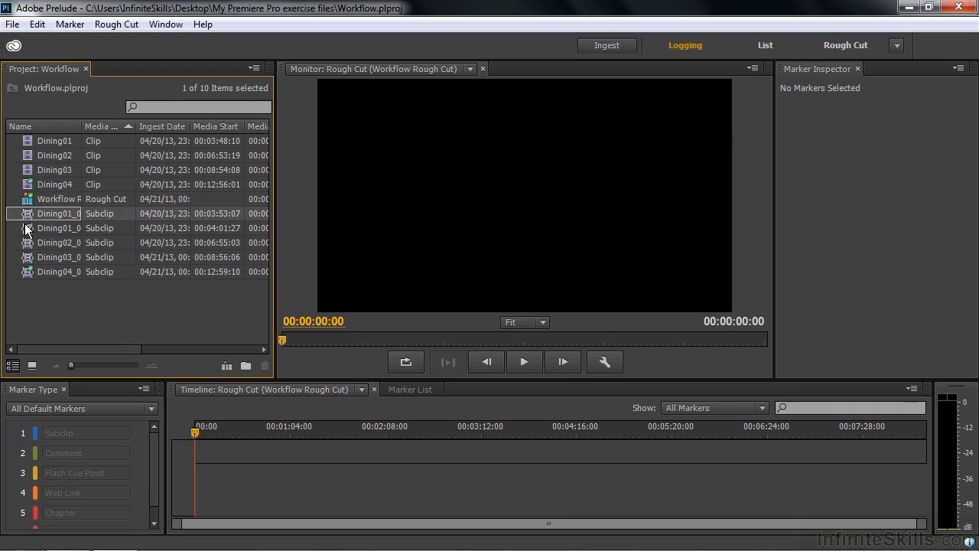
shift+click(27, 273)
drag(30, 222, 232, 485)
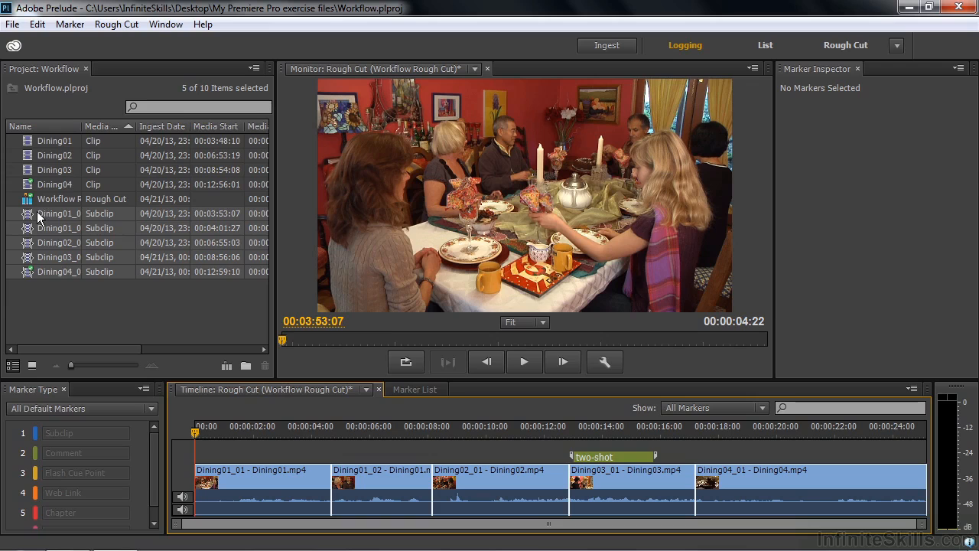
key(ctrl+s)
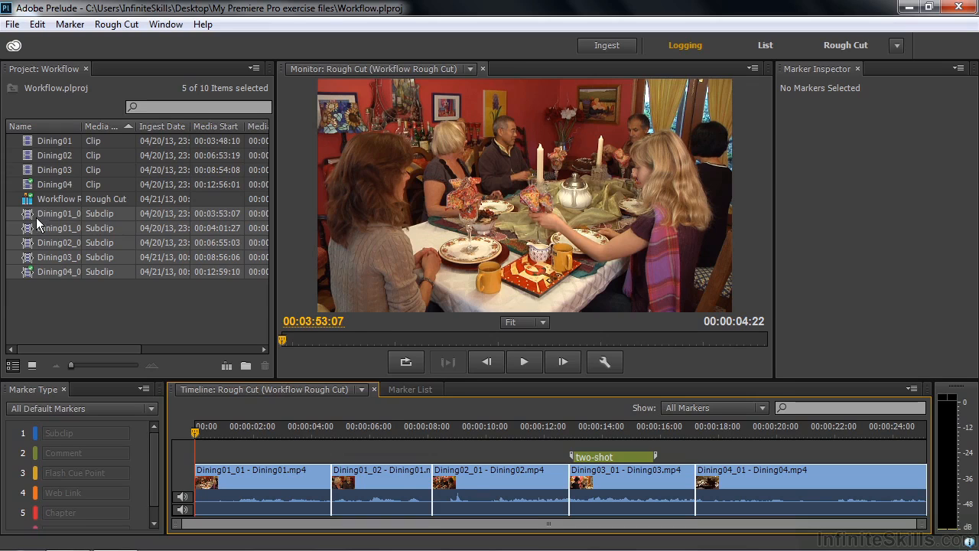
Send the Workflow Rough Cut from the project to Premiere Pro
click(33, 201)
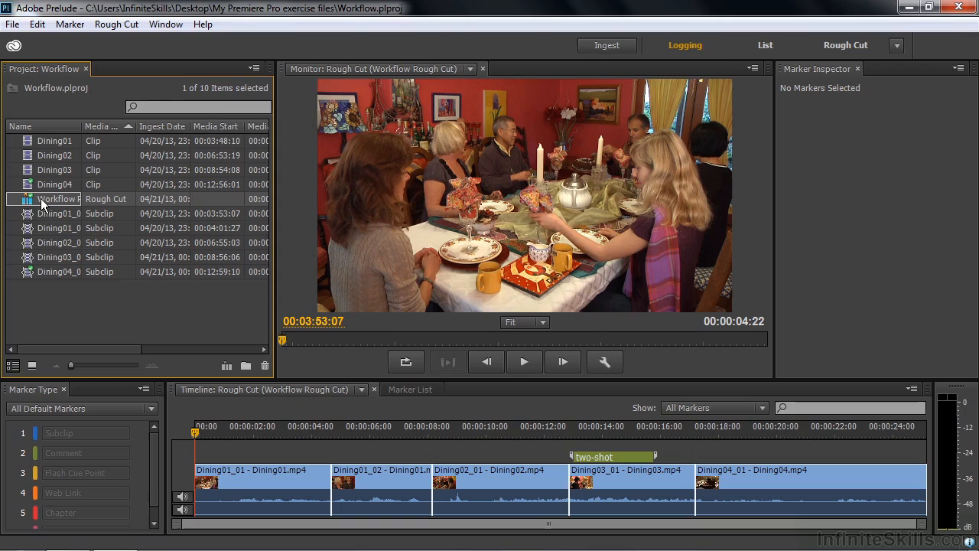
click(13, 26)
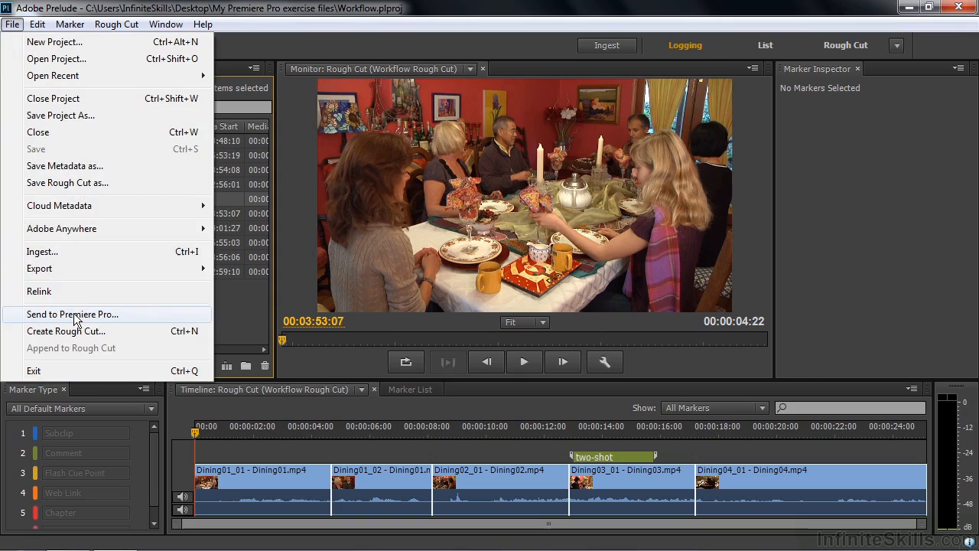
mouse_move(65, 264)
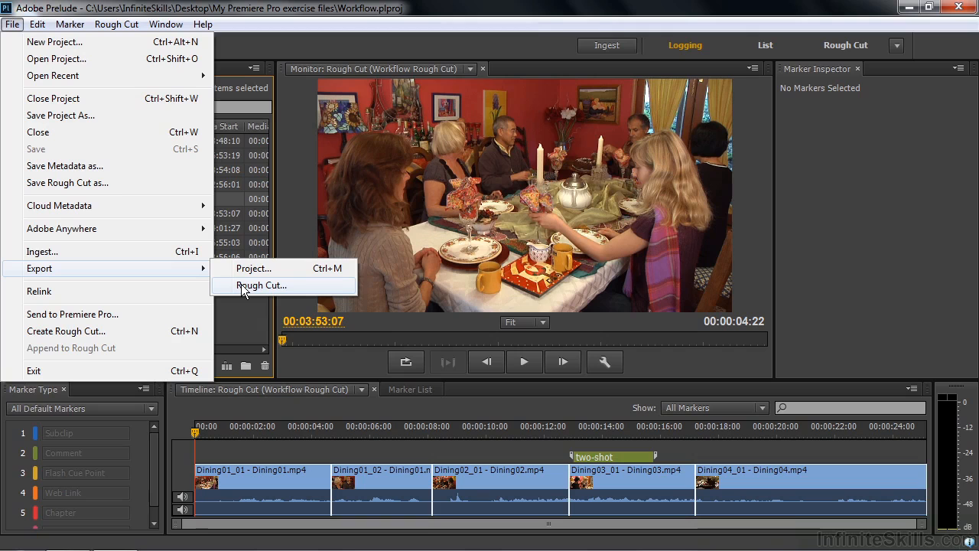
click(31, 316)
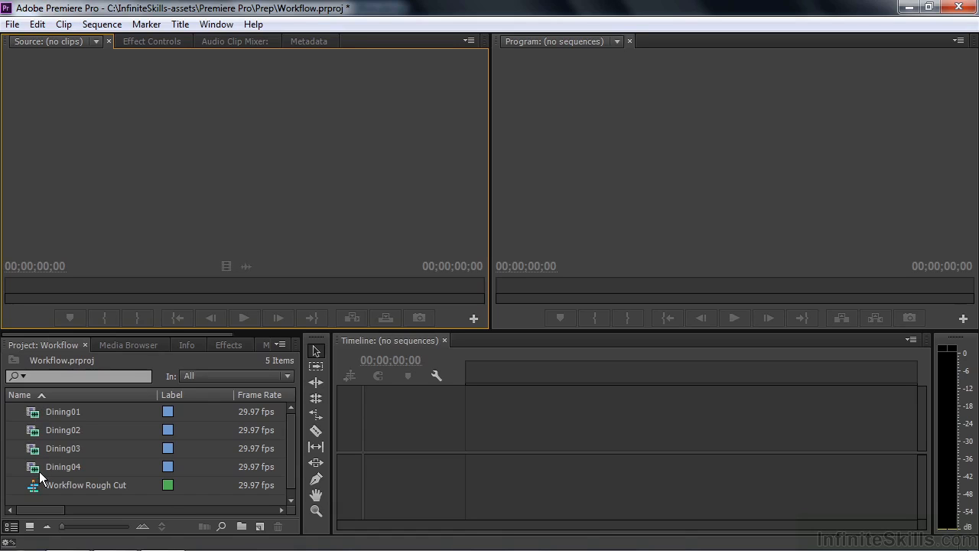
In Premiere Pro, open the Workflow Rough Cut sequence, fit it to the timeline width, and scrub the playhead to 00:00:02:02
double_click(33, 489)
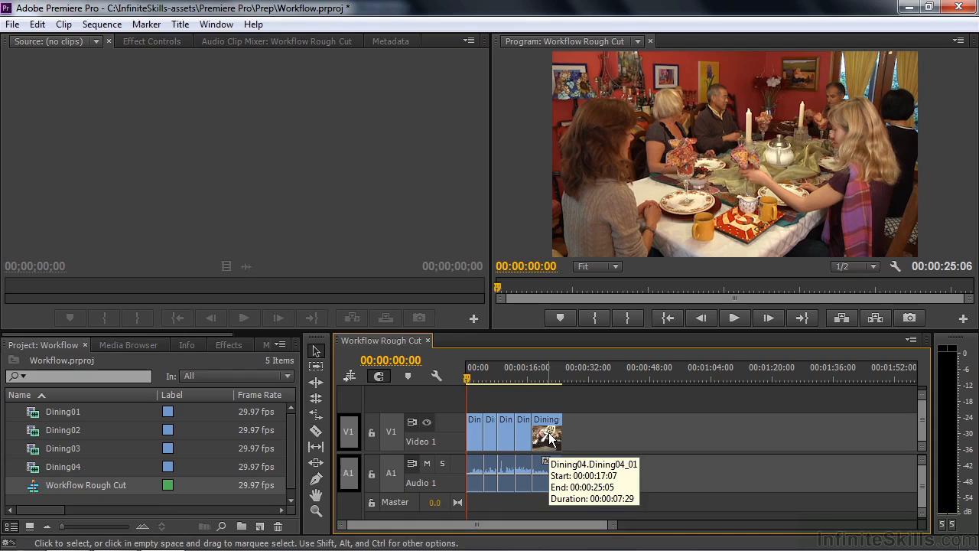
key(backslash)
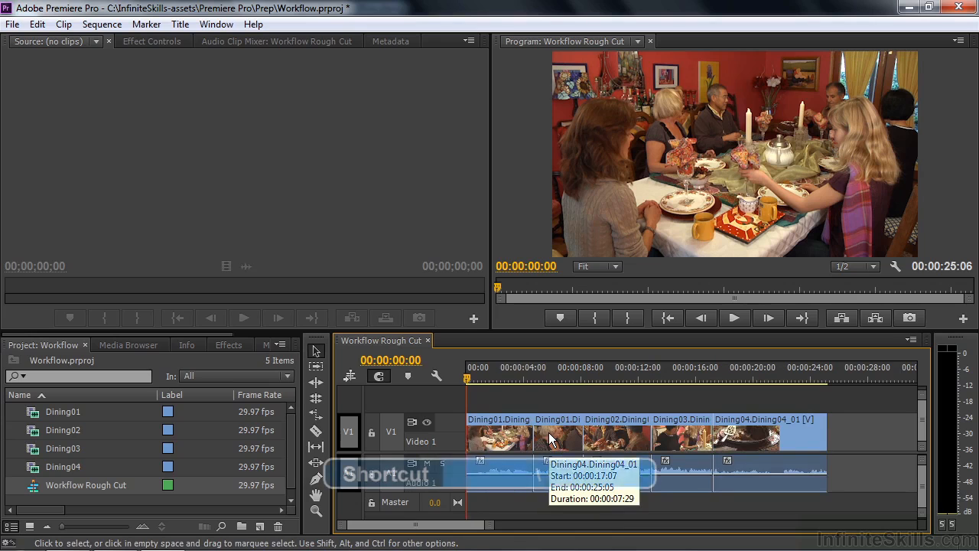
drag(473, 376, 498, 374)
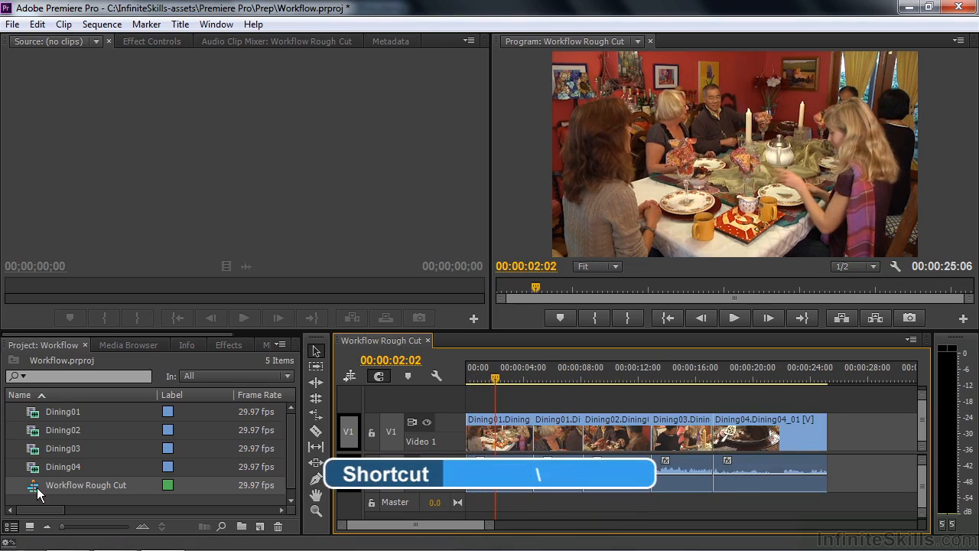